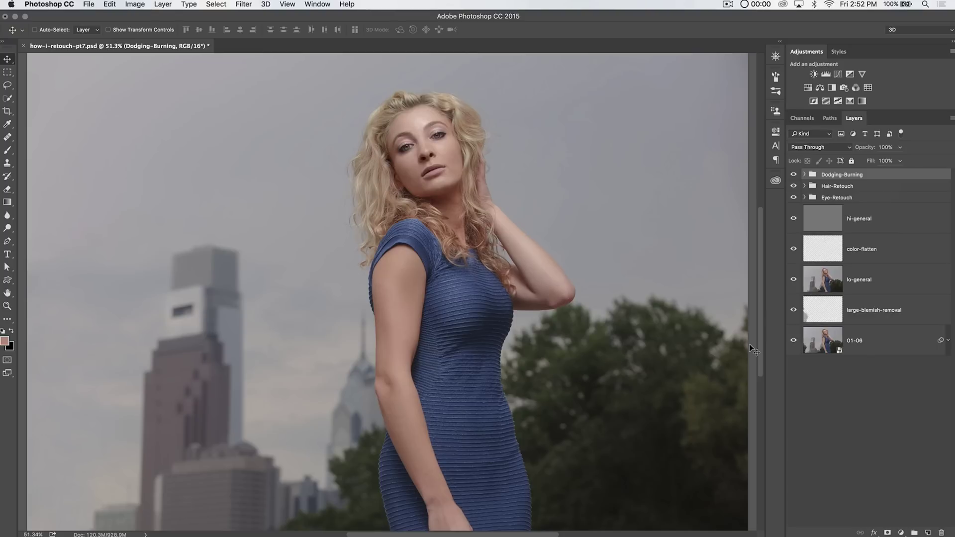
# Zoom the how-i-retouch-pt7.psd view out from 51.3% to exactly 50%.
pyautogui.press('super+h')
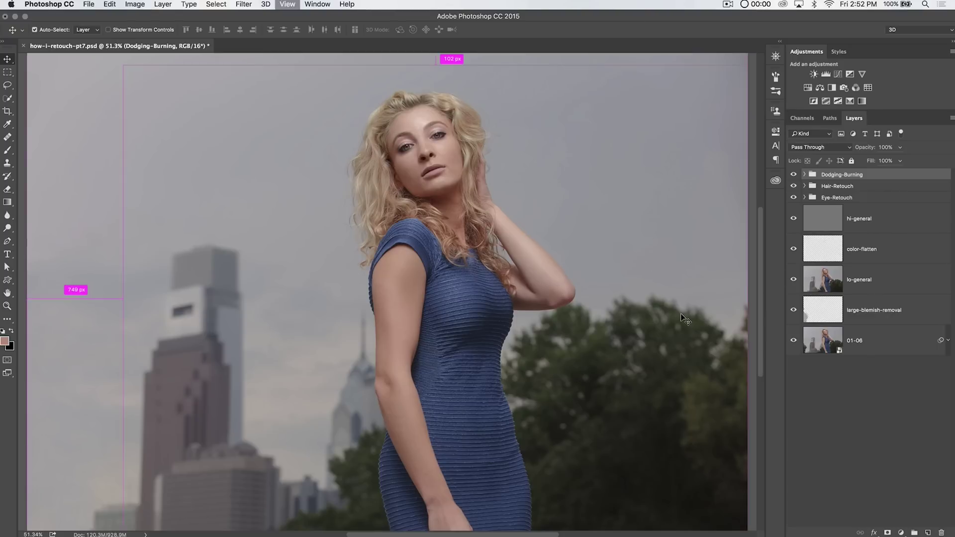
pyautogui.press('super+minus')
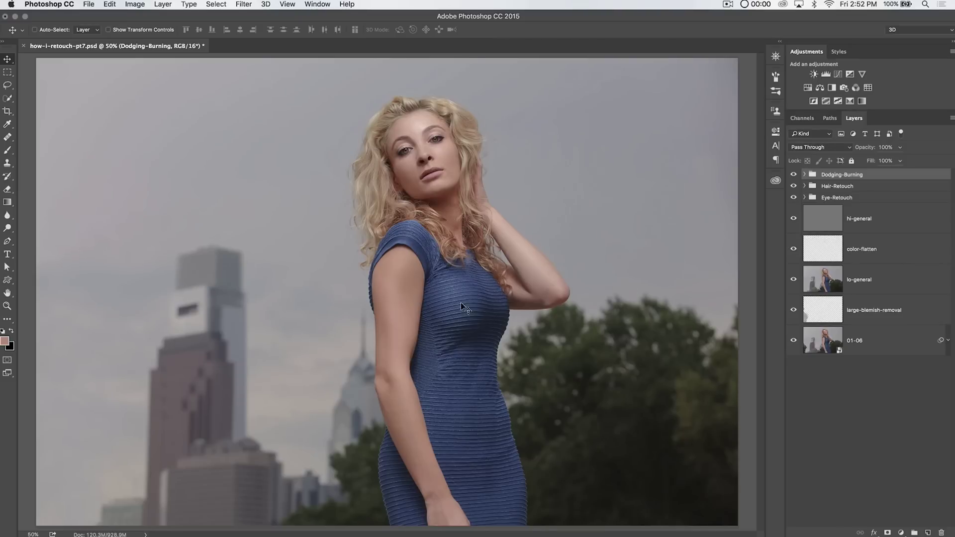
# Add Curves 1, darkening the face skin and lifting the hair highlights directly on the photo, then compare.
pyautogui.click(838, 76)
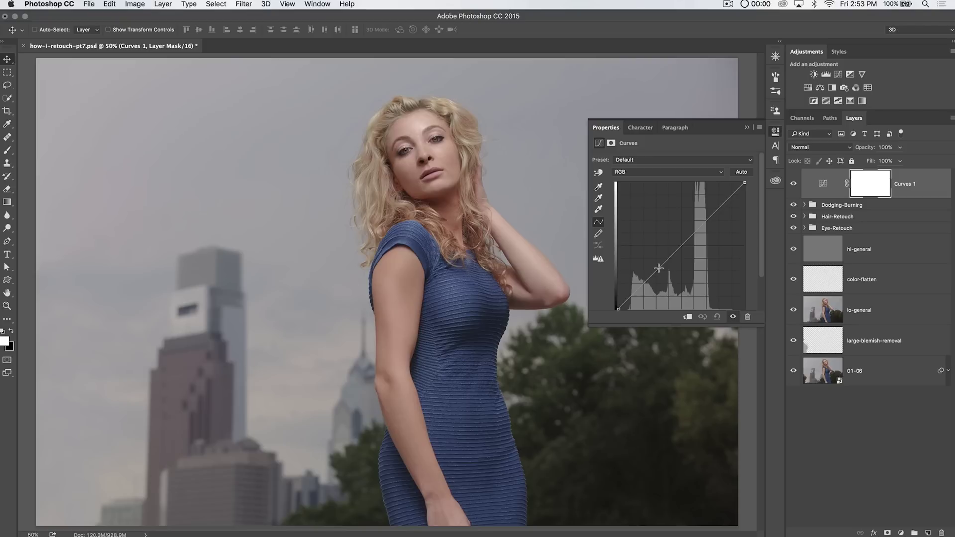
pyautogui.click(598, 172)
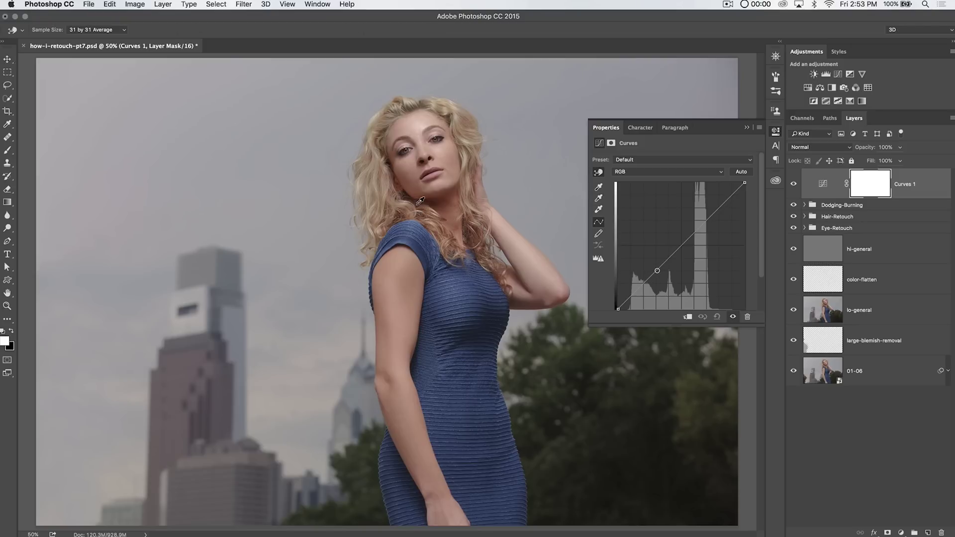
pyautogui.moveTo(420, 200); pyautogui.dragTo(419, 206)
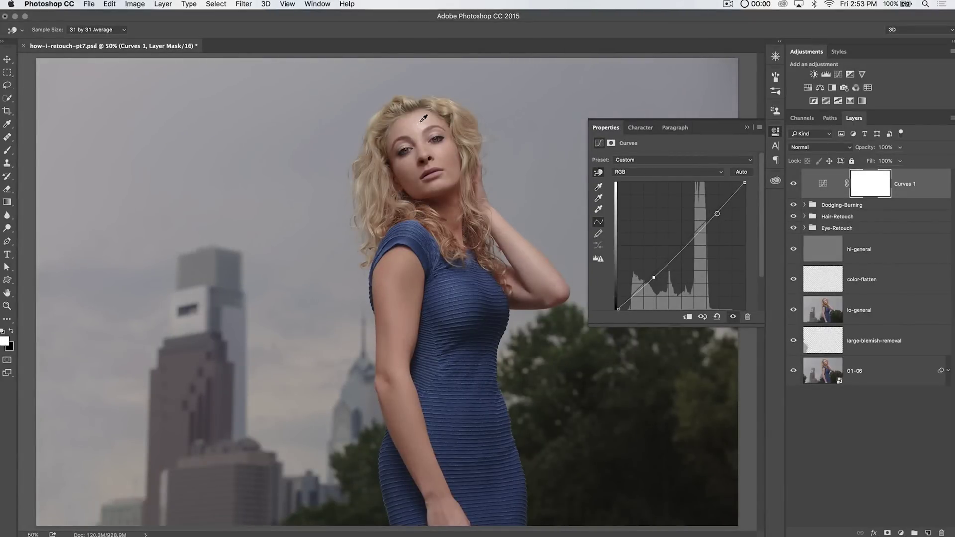
pyautogui.moveTo(420, 125); pyautogui.dragTo(419, 119)
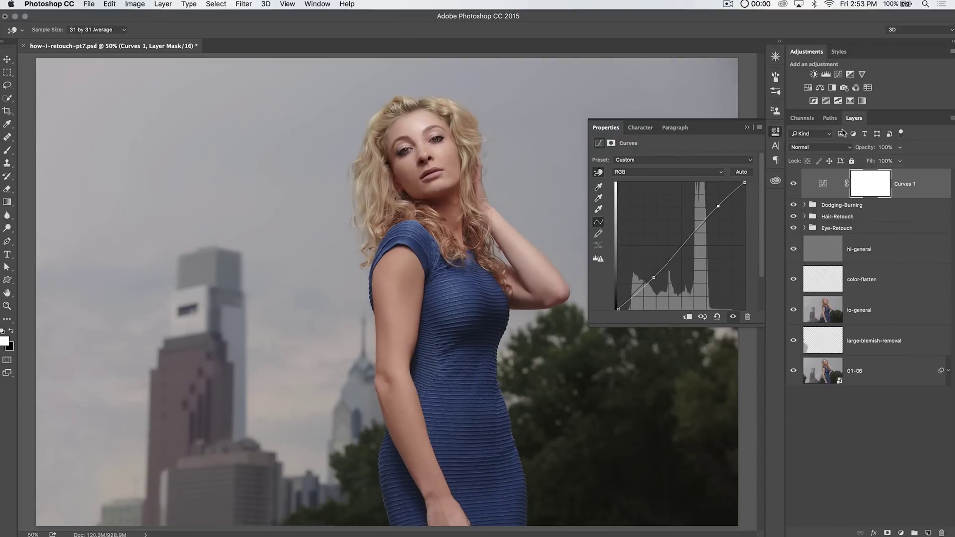
pyautogui.click(794, 184)
pyautogui.click(794, 184)
pyautogui.click(775, 131)
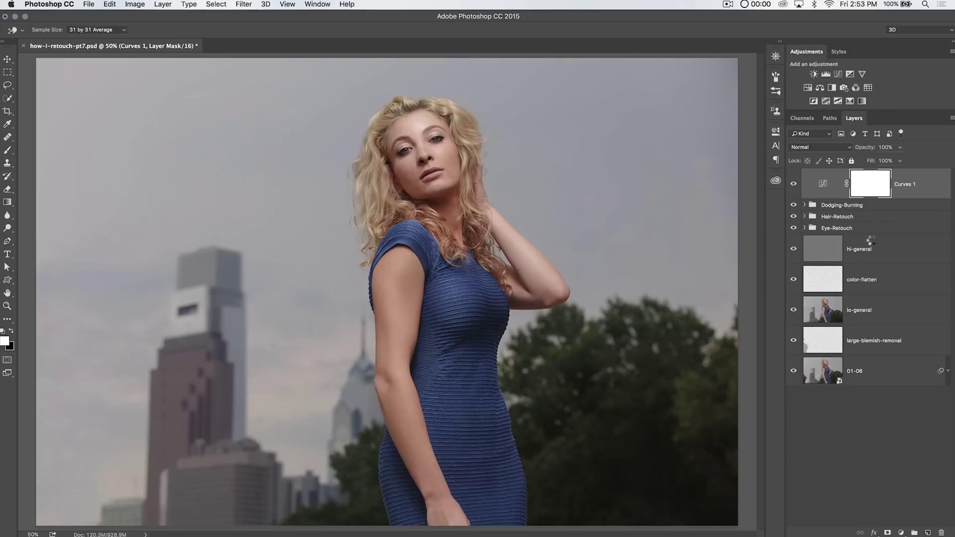
pyautogui.press('super+shift+alt+e')
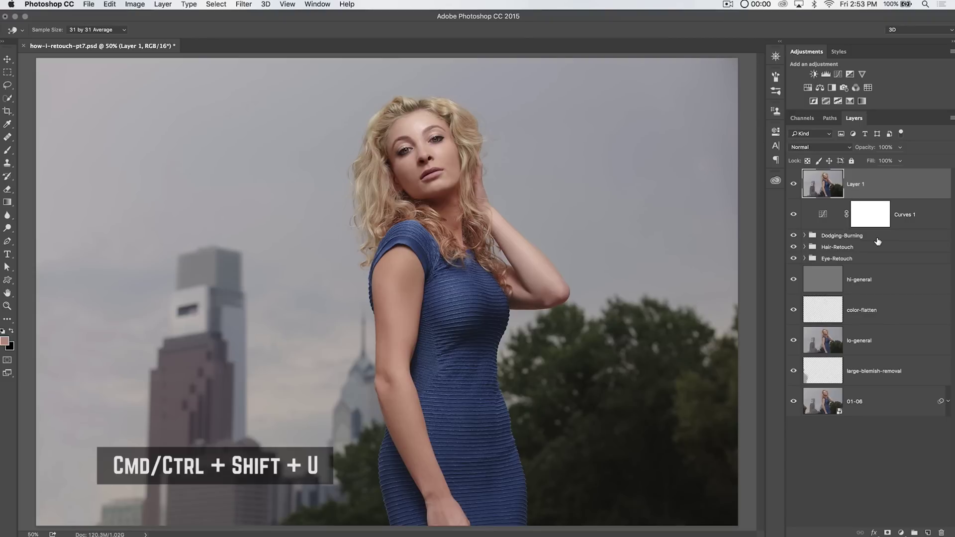
pyautogui.press('super+shift+u')
pyautogui.click(241, 4)
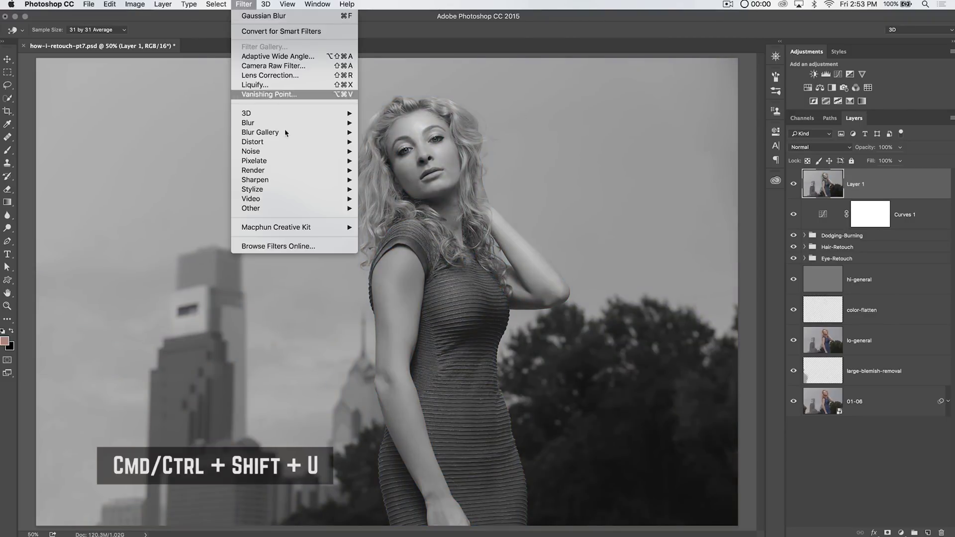
pyautogui.moveTo(289, 208)
pyautogui.click(370, 218)
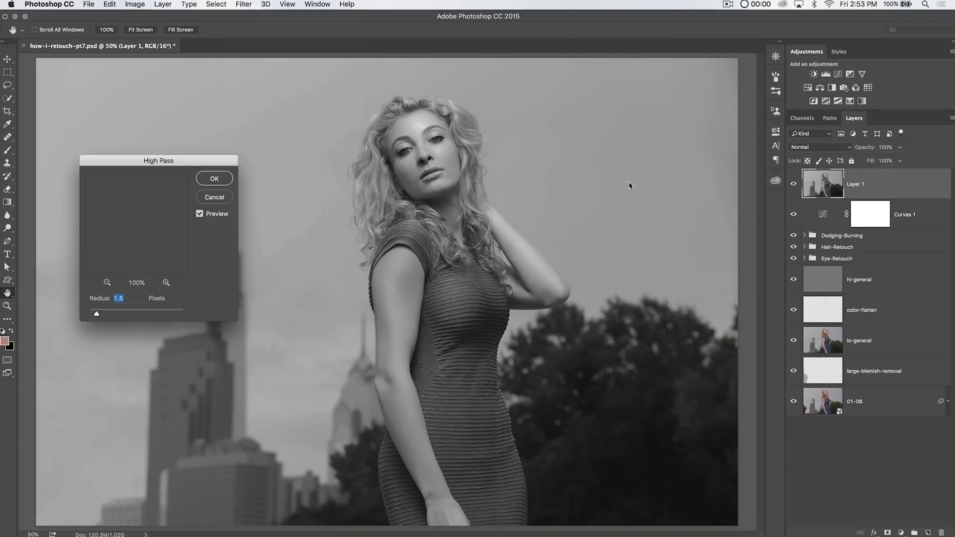
pyautogui.write('15')
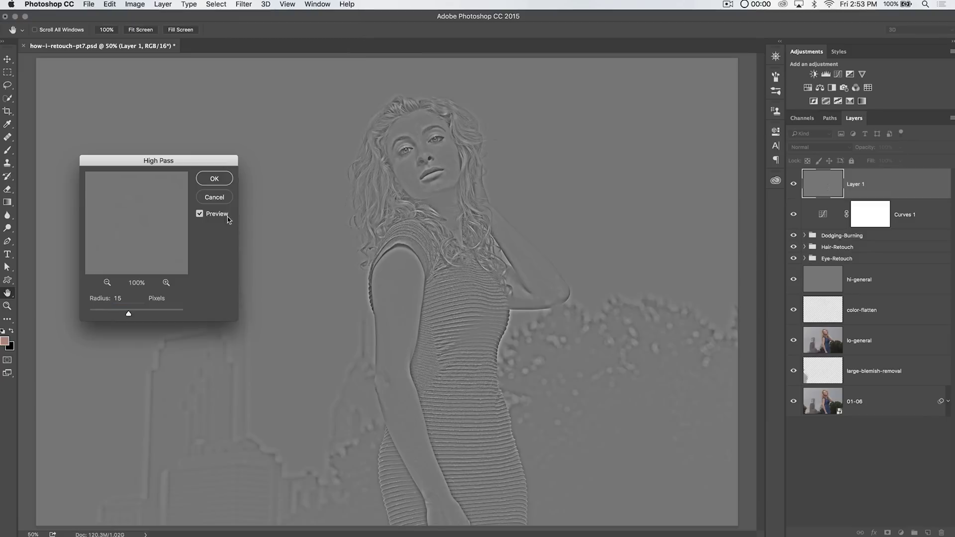
pyautogui.click(214, 179)
pyautogui.click(821, 150)
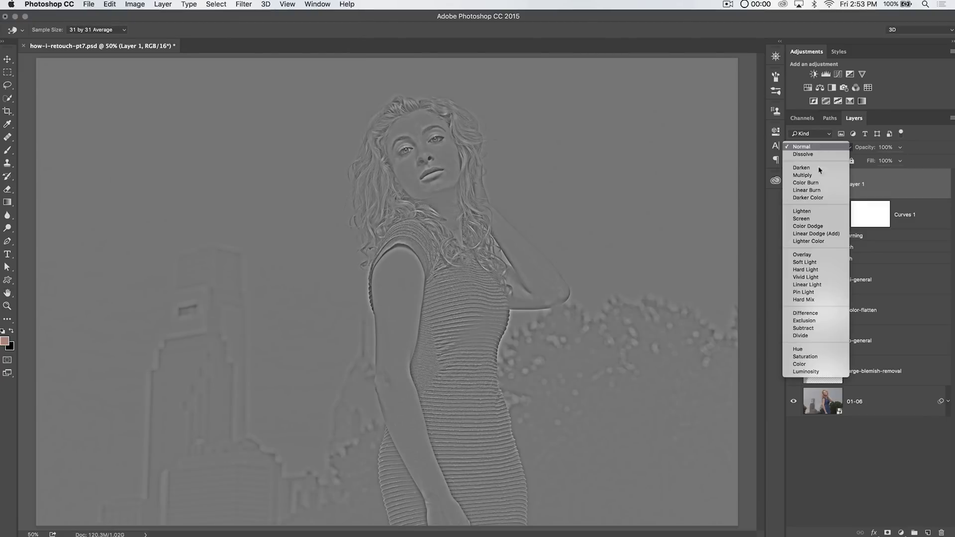
pyautogui.click(818, 265)
pyautogui.click(794, 186)
pyautogui.click(795, 186)
pyautogui.click(795, 187)
pyautogui.click(795, 187)
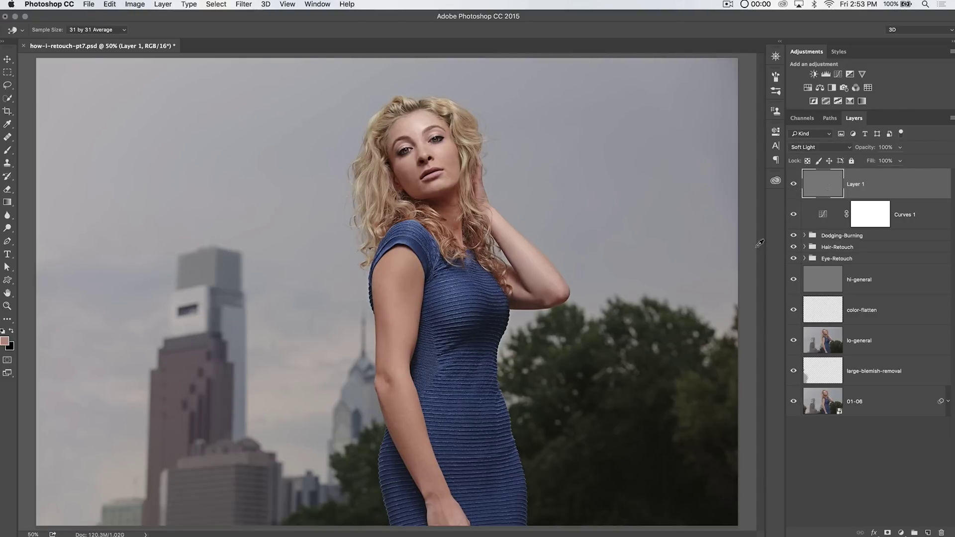
pyautogui.moveTo(865, 149); pyautogui.dragTo(836, 151)
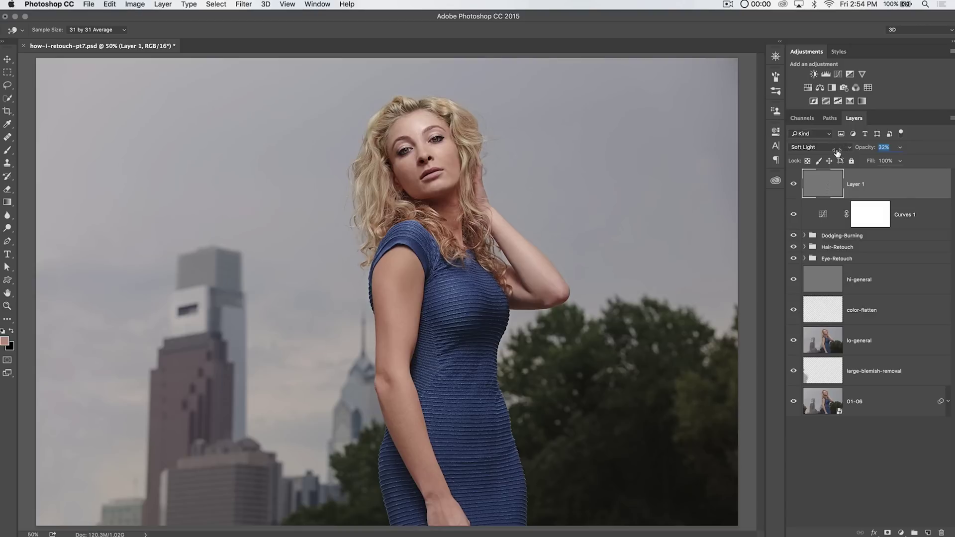
pyautogui.click(791, 187)
pyautogui.click(791, 187)
pyautogui.click(791, 187)
pyautogui.press('Delete')
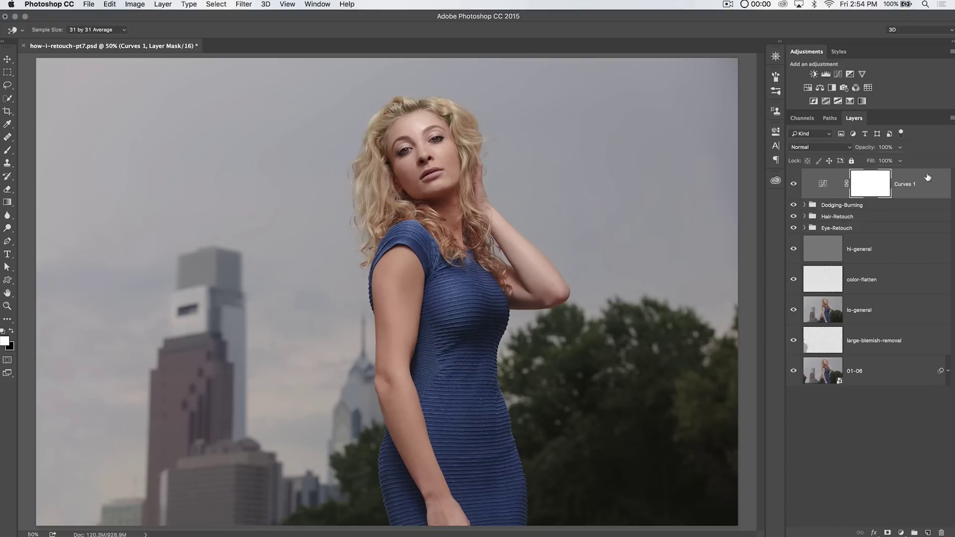
pyautogui.press('h')
# Add a Levels 2 layer with the midtone input slider at 1.35.
pyautogui.click(825, 74)
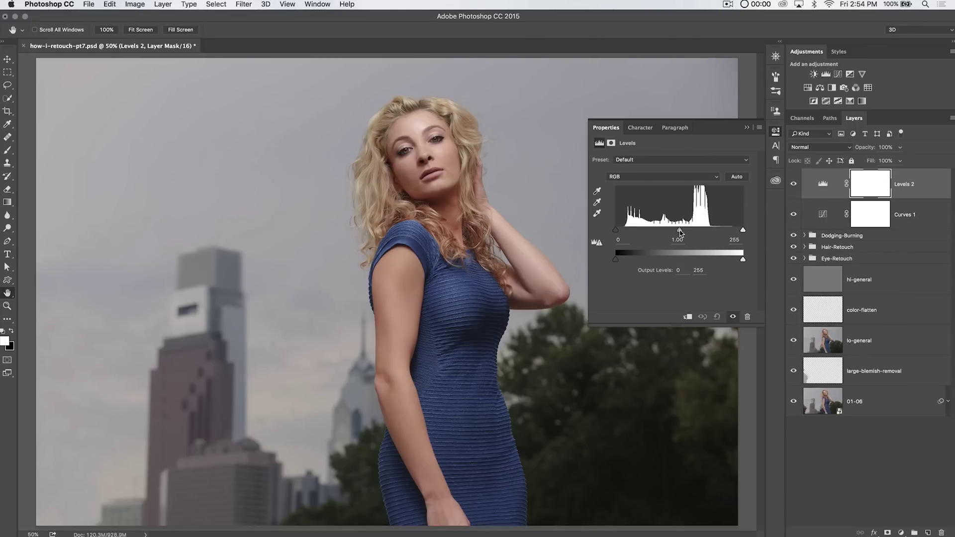
pyautogui.moveTo(679, 231); pyautogui.dragTo(669, 236)
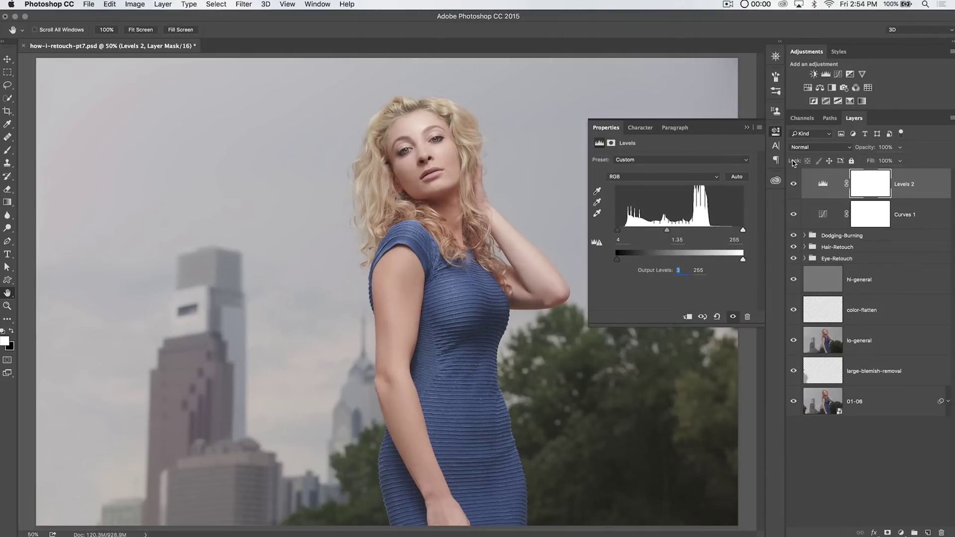
pyautogui.click(775, 131)
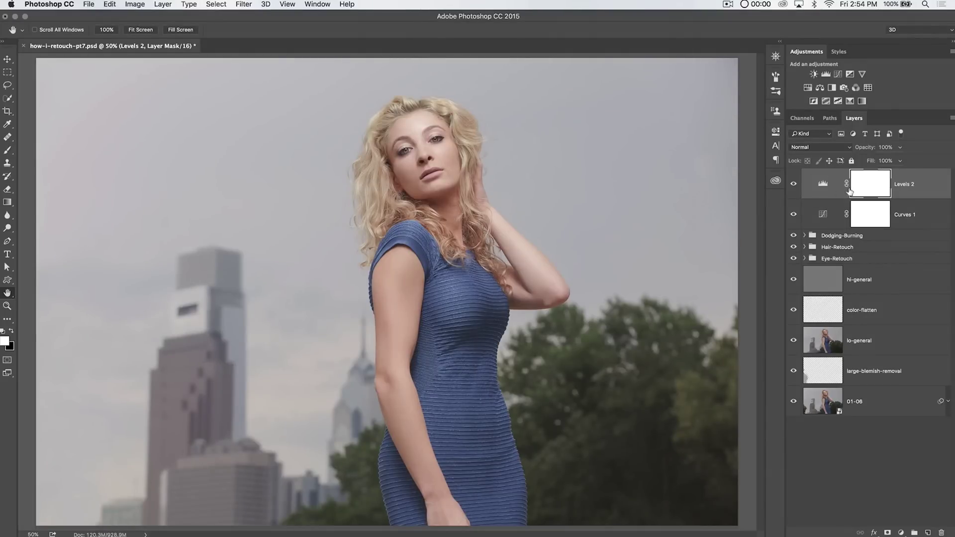
# Add a monochrome Channel Mixer layer with the Red channel set to +51.
pyautogui.click(856, 88)
pyautogui.click(594, 185)
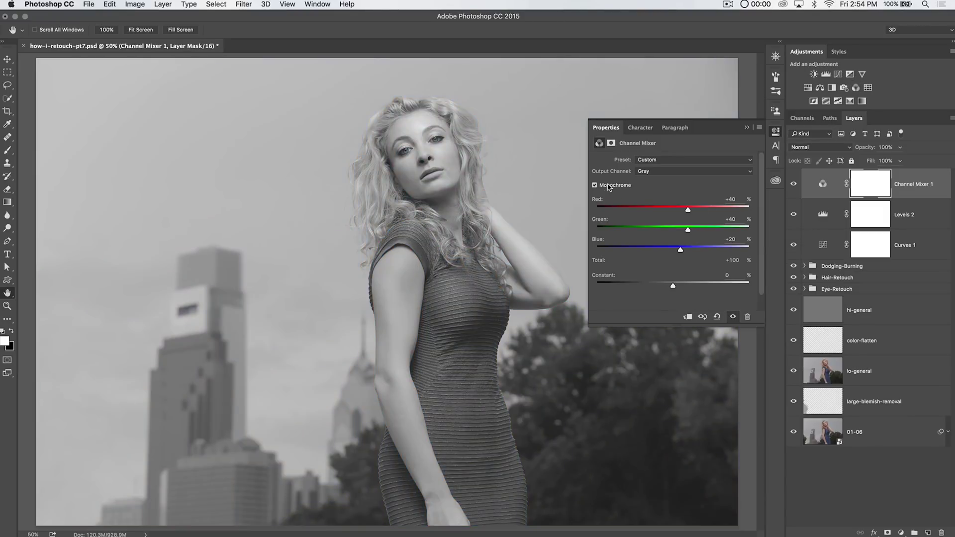
pyautogui.moveTo(689, 212); pyautogui.dragTo(695, 211)
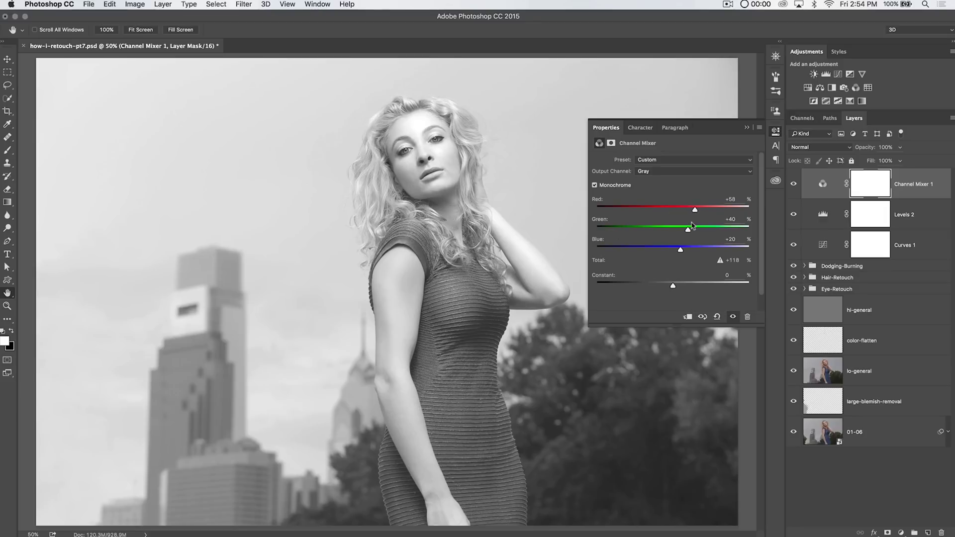
pyautogui.moveTo(694, 211); pyautogui.dragTo(707, 211)
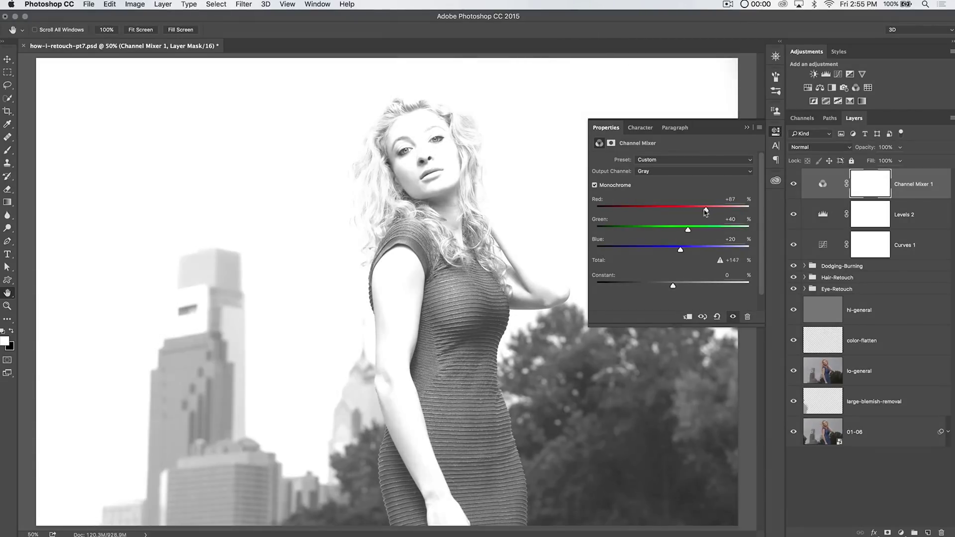
pyautogui.moveTo(706, 210); pyautogui.dragTo(693, 215)
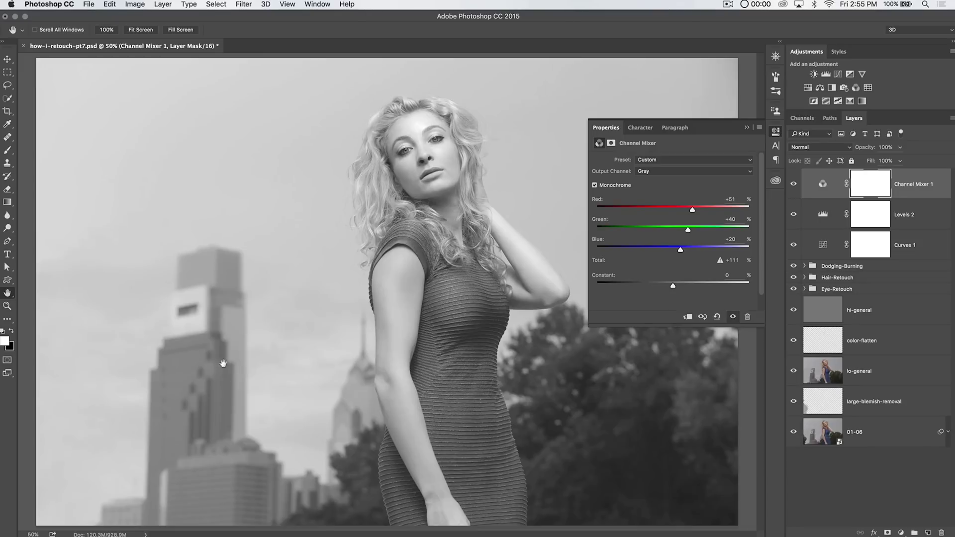
pyautogui.click(776, 132)
# Set Channel Mixer 1's blend mode to Multiply and zoom out to see the whole image.
pyautogui.click(822, 185)
pyautogui.click(816, 147)
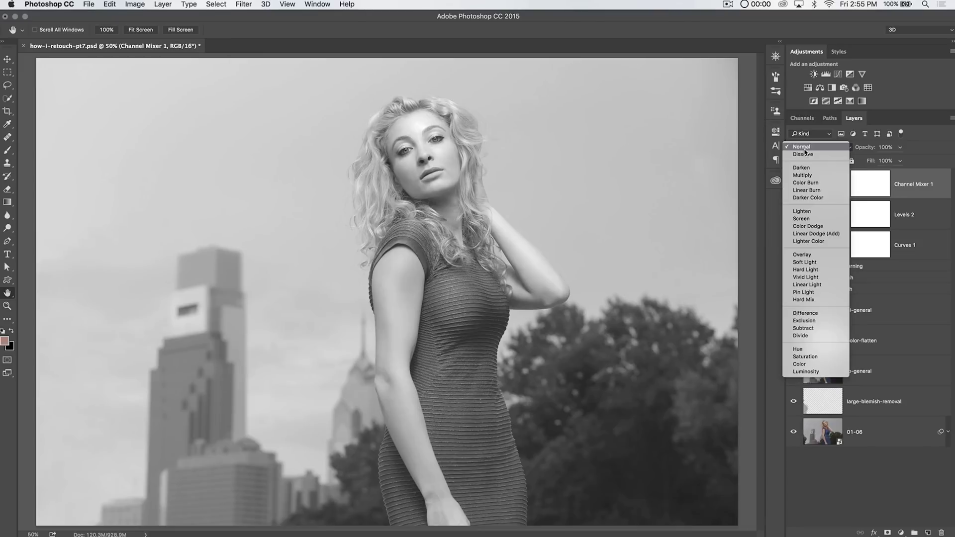
pyautogui.click(802, 175)
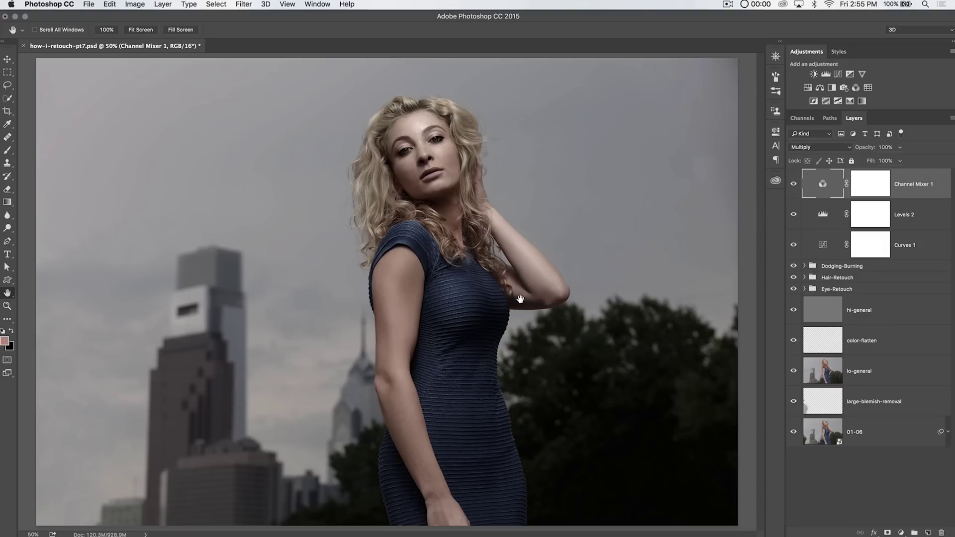
pyautogui.press('super+minus')
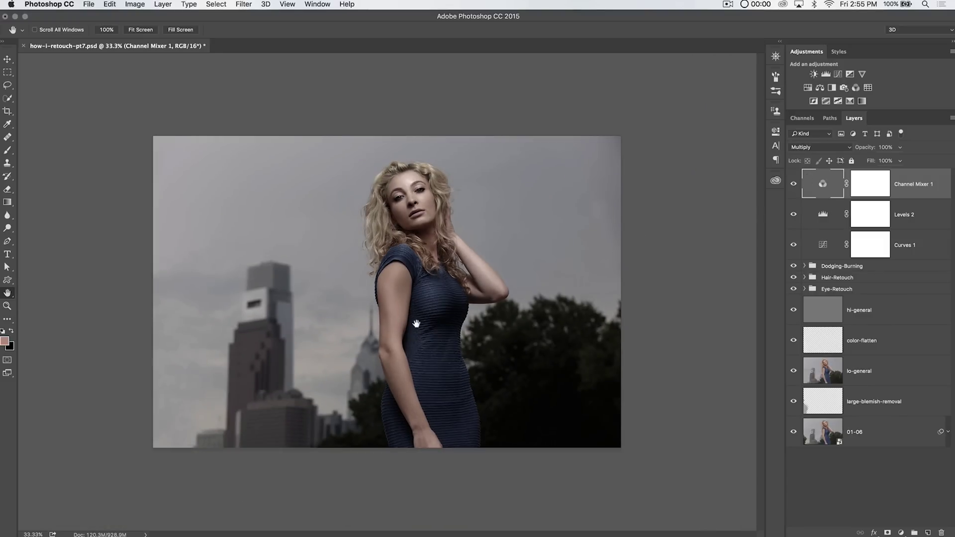
# Add a Curves 2 layer above Levels 2 with a lifted black point, and drop Channel Mixer 1 to 25% opacity.
pyautogui.click(812, 217)
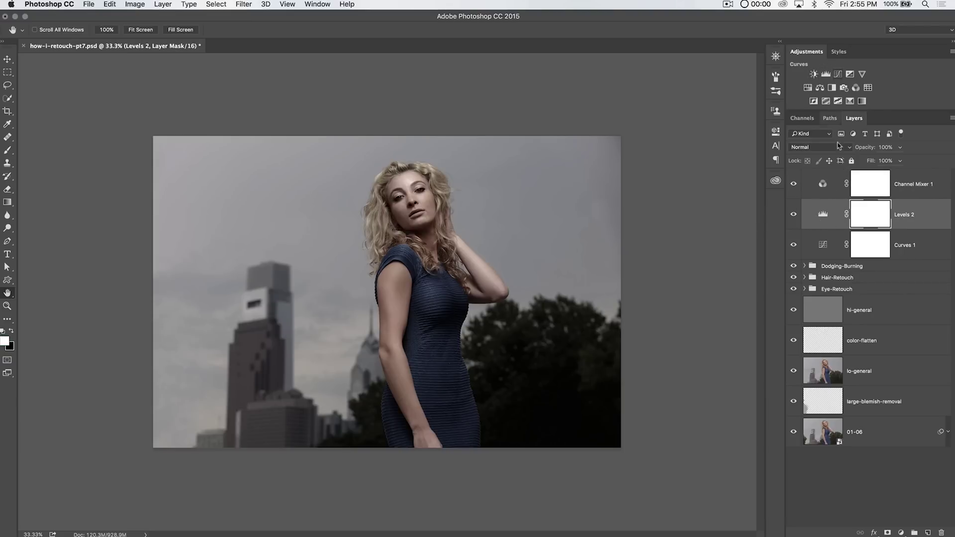
pyautogui.click(837, 74)
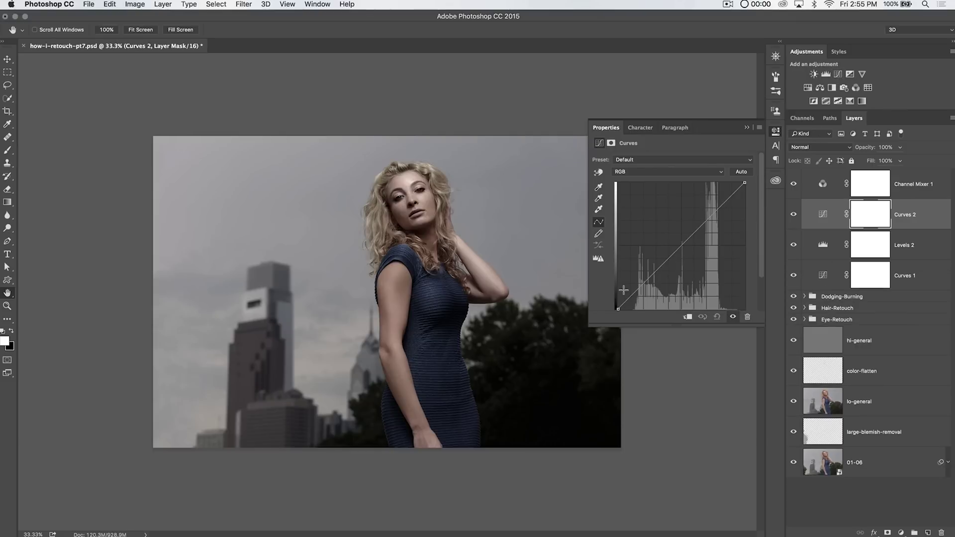
pyautogui.moveTo(616, 302); pyautogui.dragTo(608, 288)
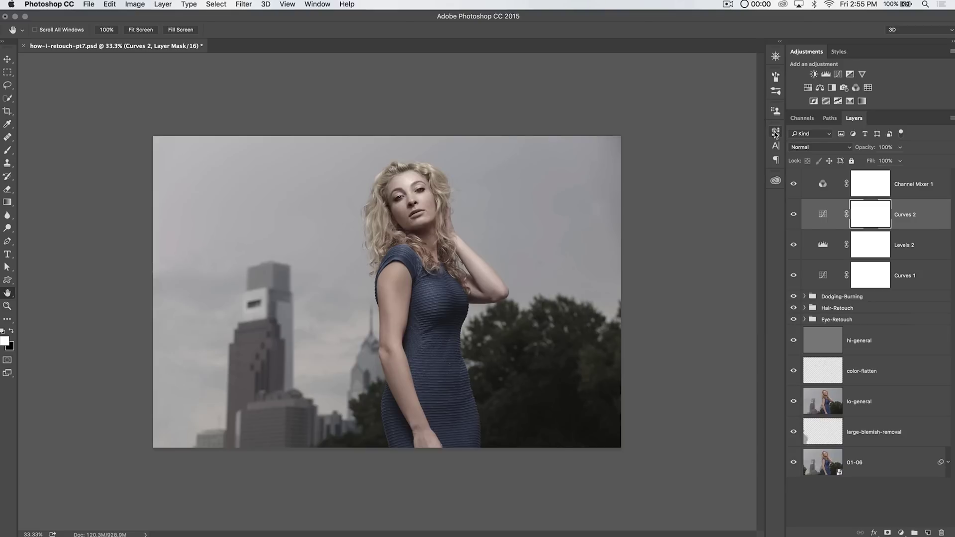
pyautogui.click(832, 185)
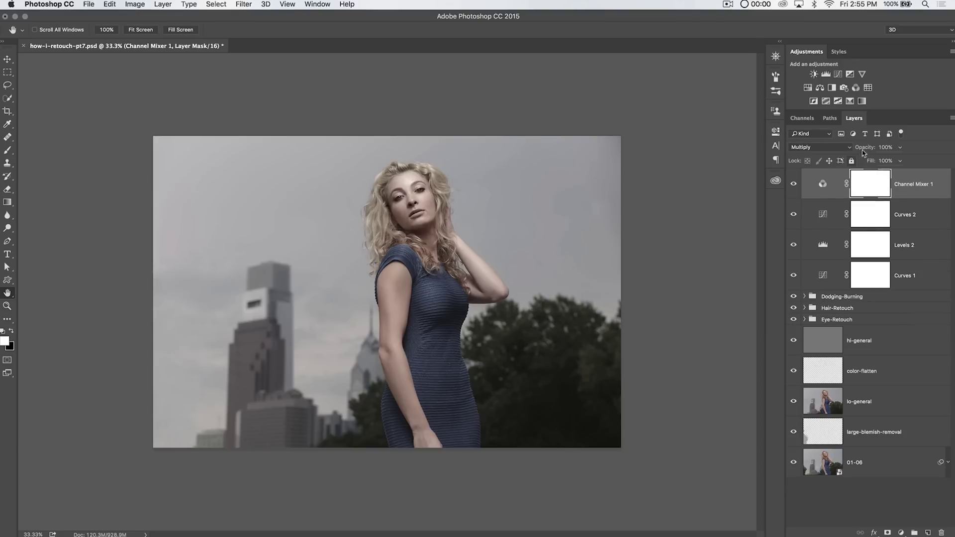
pyautogui.moveTo(868, 148)
pyautogui.mouseDown()
pyautogui.moveTo(830, 150)
pyautogui.moveTo(865, 150)
pyautogui.mouseUp()
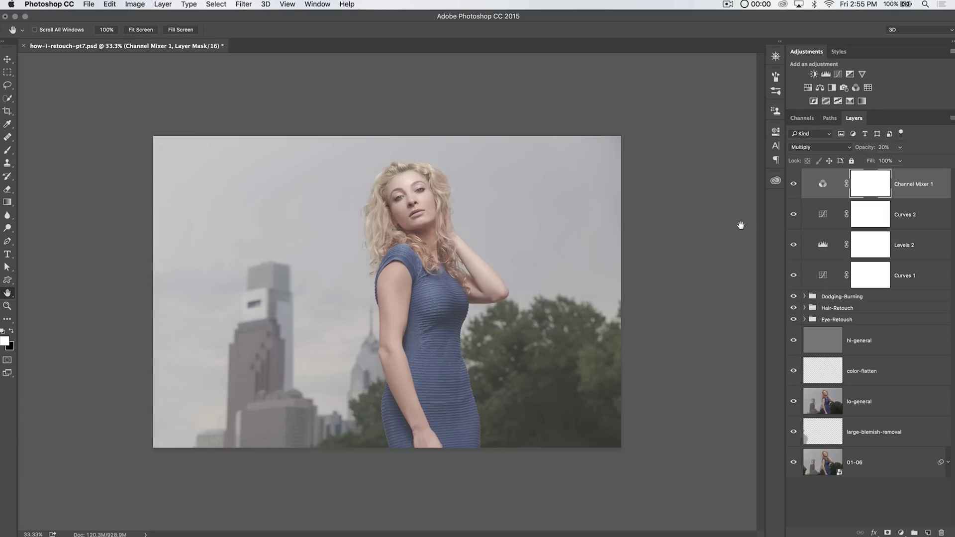
# Lower Curves 2 to 15% opacity, compare it on and off, then delete it.
pyautogui.click(824, 216)
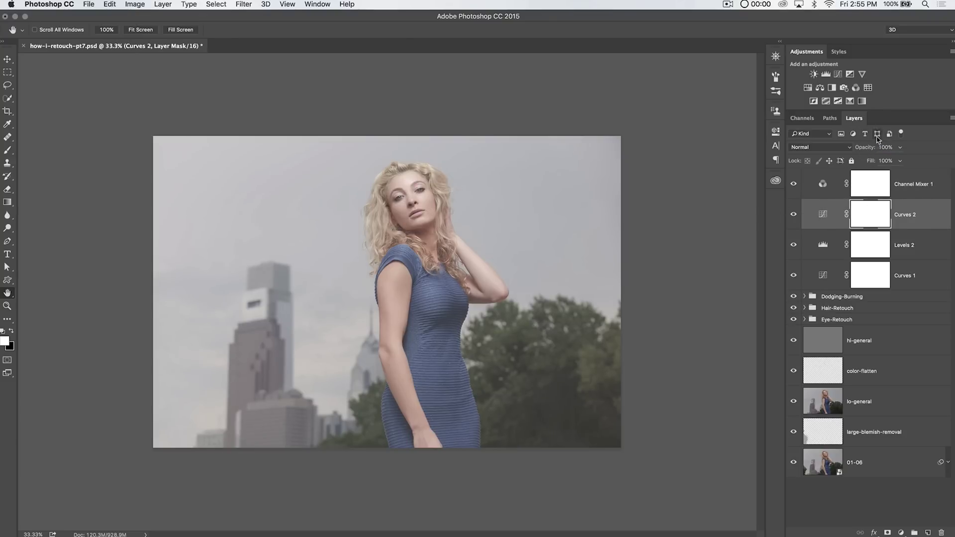
pyautogui.moveTo(871, 149); pyautogui.dragTo(830, 152)
pyautogui.click(795, 218)
pyautogui.click(794, 218)
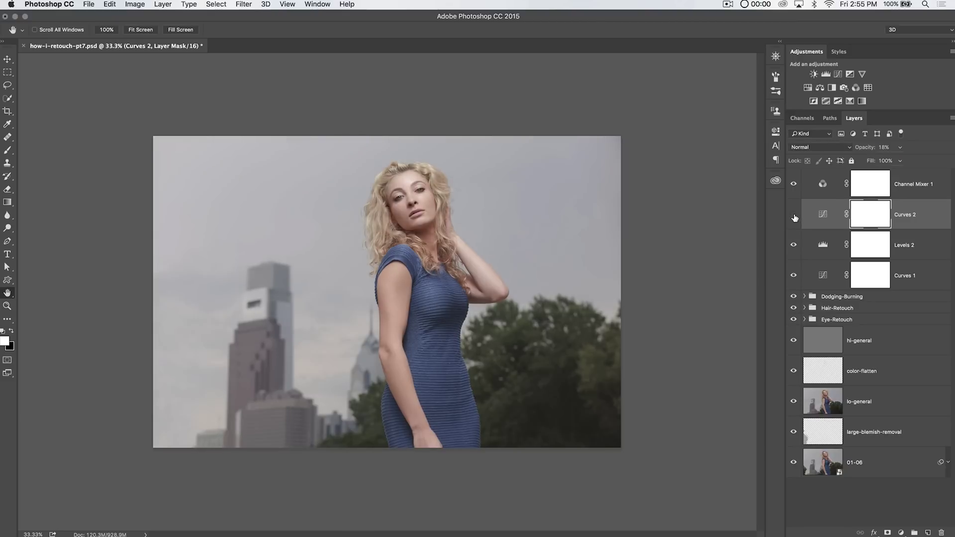
pyautogui.click(794, 217)
pyautogui.click(820, 216)
pyautogui.press('Delete')
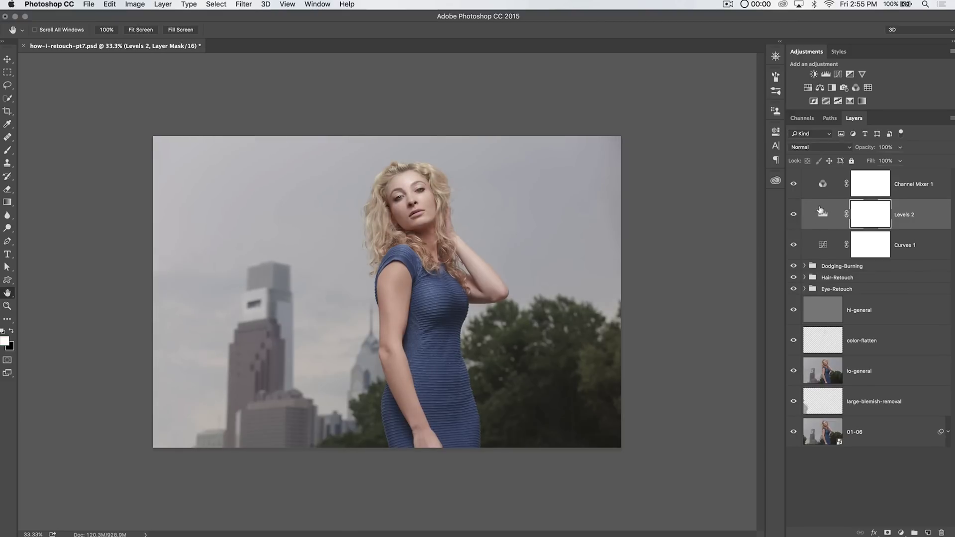
# Set Channel Mixer 1's opacity to about 29%, comparing it on and off.
pyautogui.click(823, 185)
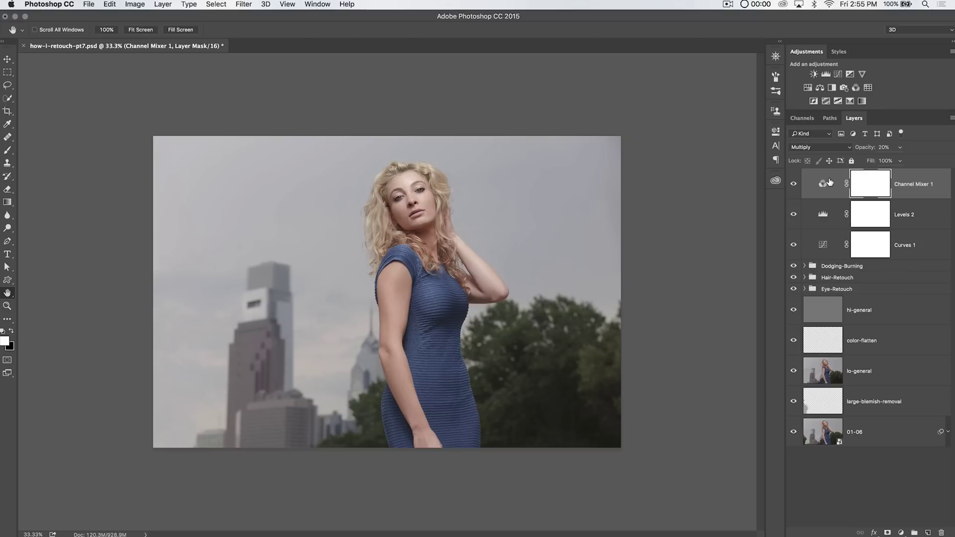
pyautogui.moveTo(867, 149); pyautogui.dragTo(948, 149)
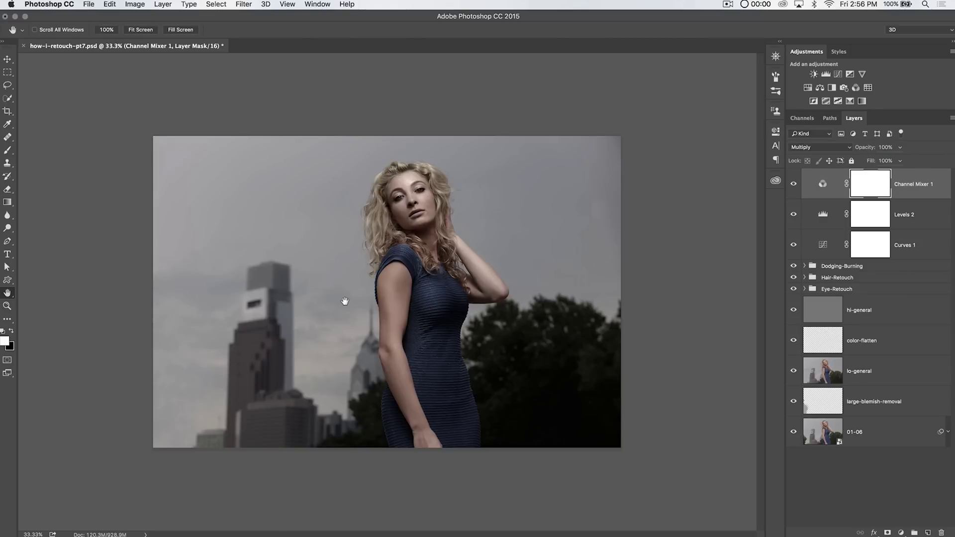
pyautogui.press('2')
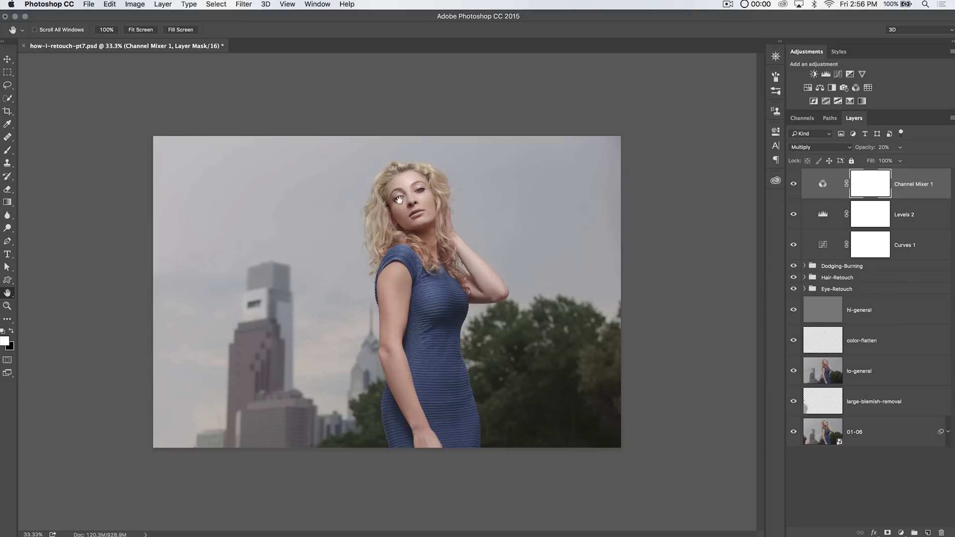
pyautogui.click(793, 185)
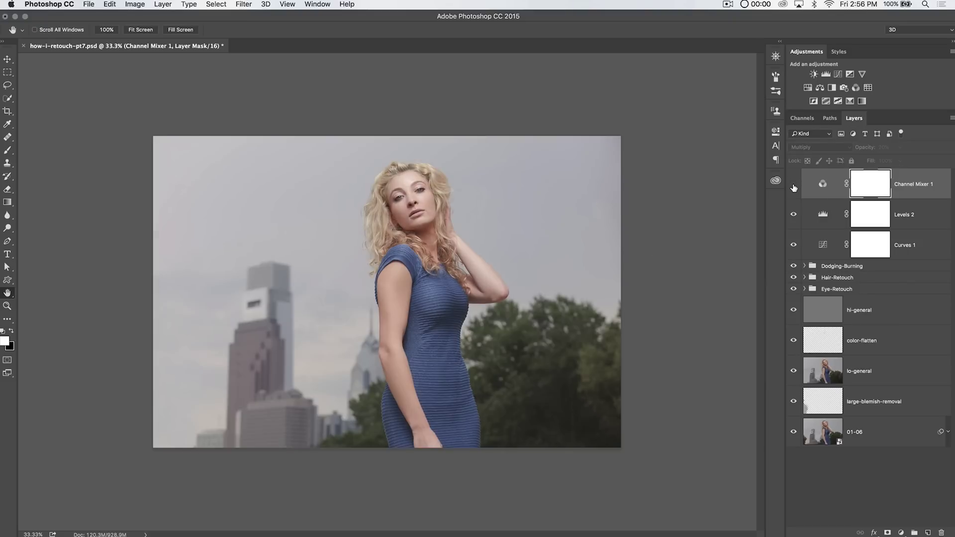
pyautogui.click(793, 185)
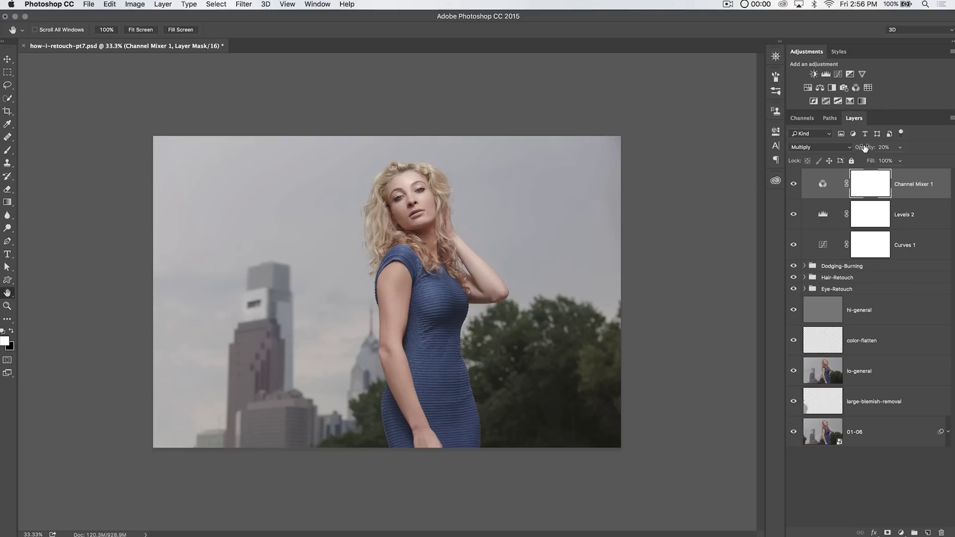
pyautogui.moveTo(864, 148); pyautogui.dragTo(866, 148)
# Add a new Curves 2 layer with two gently adjusted RGB curve points.
pyautogui.click(794, 183)
pyautogui.click(793, 183)
pyautogui.click(838, 74)
pyautogui.moveTo(651, 277); pyautogui.dragTo(649, 279)
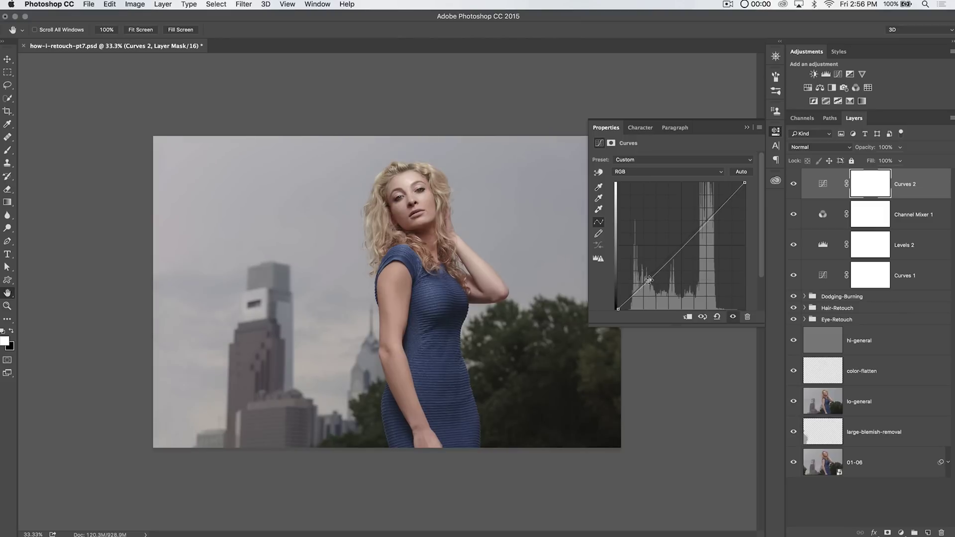
pyautogui.click(713, 213)
pyautogui.moveTo(713, 213); pyautogui.dragTo(713, 214)
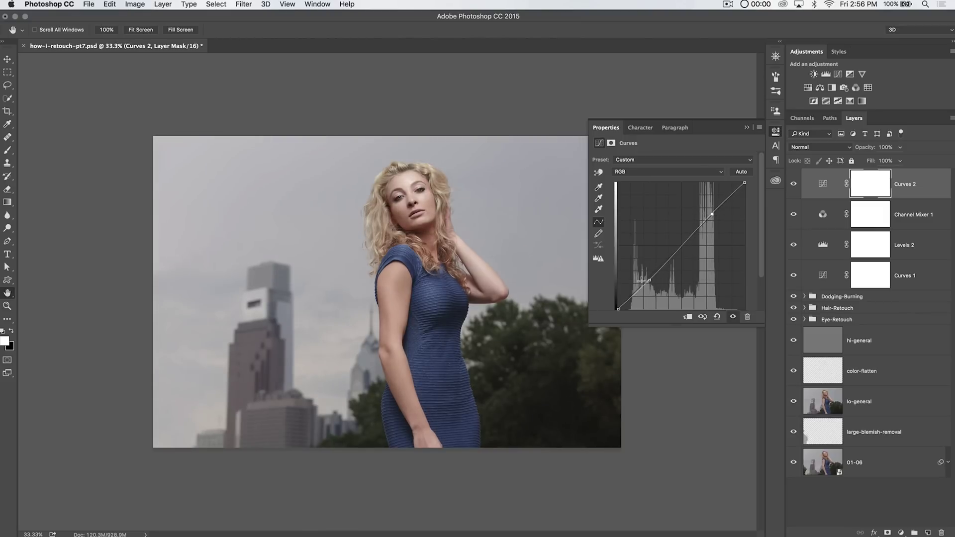
pyautogui.moveTo(650, 280); pyautogui.dragTo(650, 279)
# Invert the Curves 2 layer mask to solid black, hiding its effect.
pyautogui.click(775, 131)
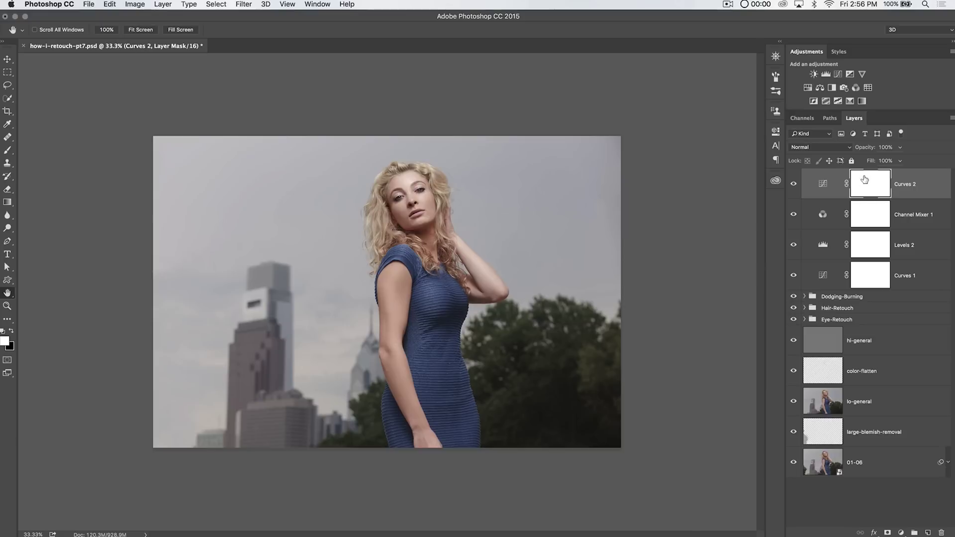
pyautogui.press('super+i')
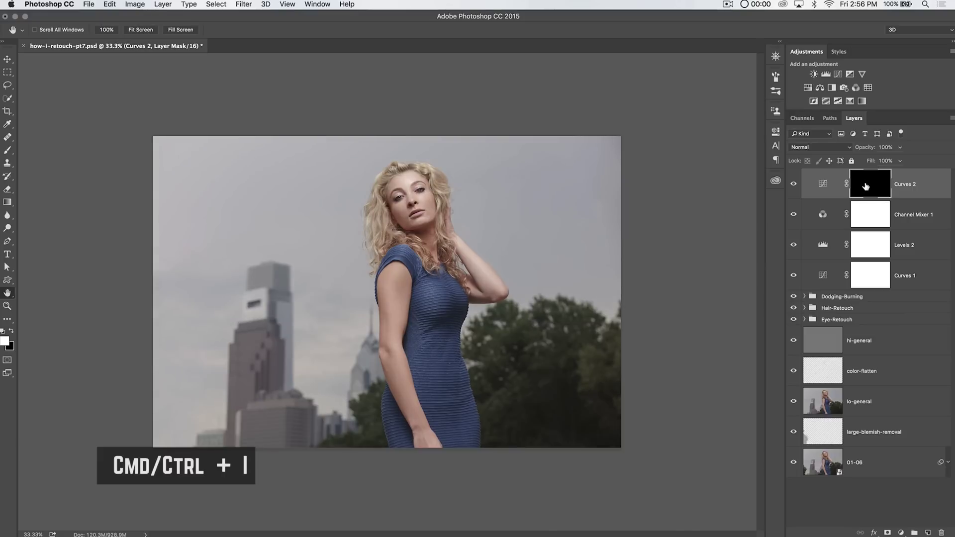
pyautogui.press('super+plus')
pyautogui.press('super+plus')
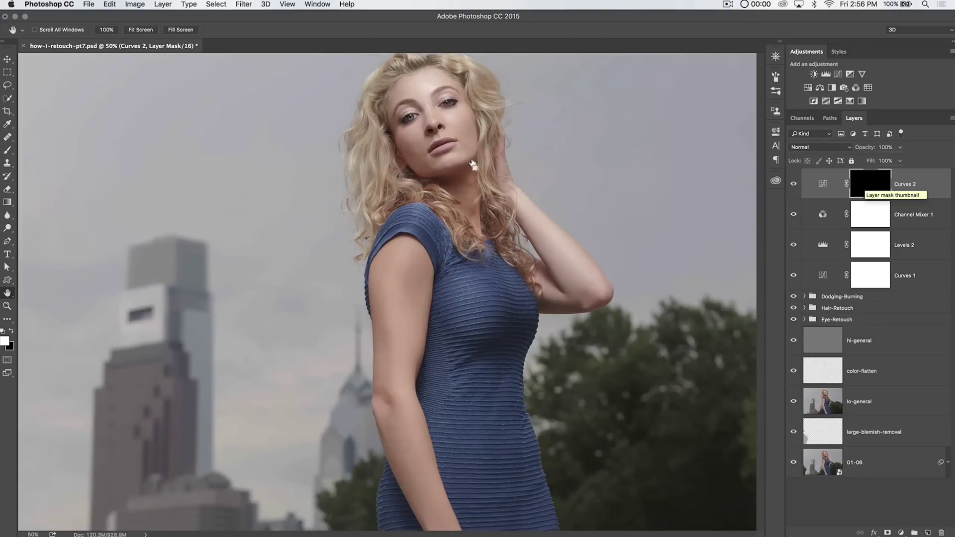
# Switch to a soft Brush for painting on the Curves 2 mask.
pyautogui.moveTo(508, 149); pyautogui.dragTo(449, 203)
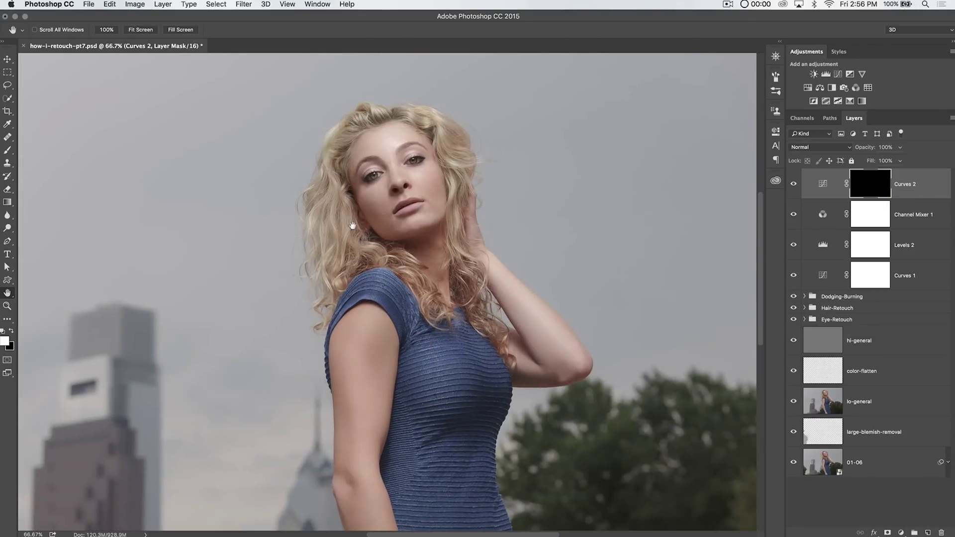
pyautogui.press('b')
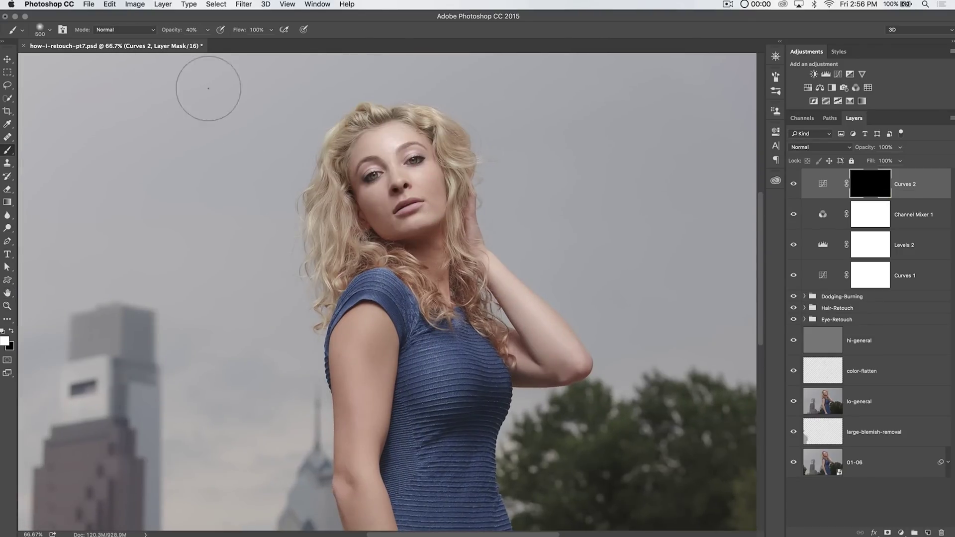
pyautogui.rightClick(375, 202)
pyautogui.moveTo(366, 204); pyautogui.dragTo(369, 203)
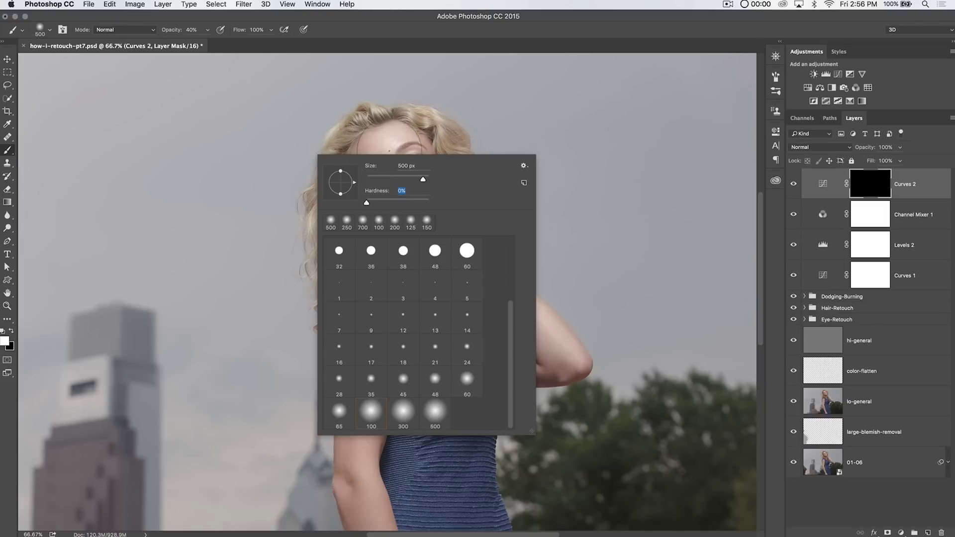
pyautogui.press('Return')
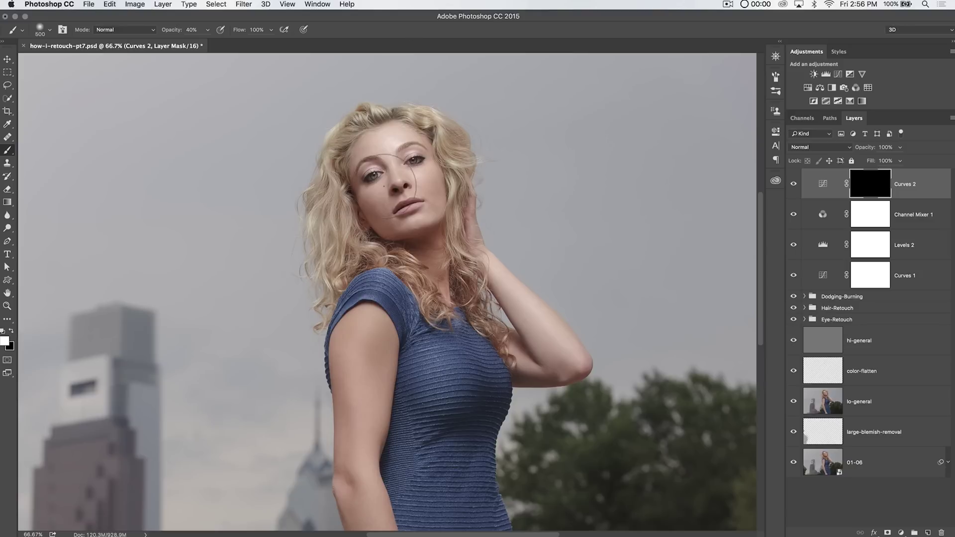
# Paint the Curves 2 effect over the face, down the arm and along the dress.
pyautogui.moveTo(411, 165)
pyautogui.mouseDown()
pyautogui.moveTo(416, 196)
pyautogui.moveTo(428, 192)
pyautogui.mouseUp()
pyautogui.moveTo(438, 344); pyautogui.dragTo(423, 233)
pyautogui.moveTo(382, 427)
pyautogui.mouseDown()
pyautogui.moveTo(419, 312)
pyautogui.moveTo(391, 177)
pyautogui.mouseUp()
pyautogui.press('[')
pyautogui.press('[')
pyautogui.press('[')
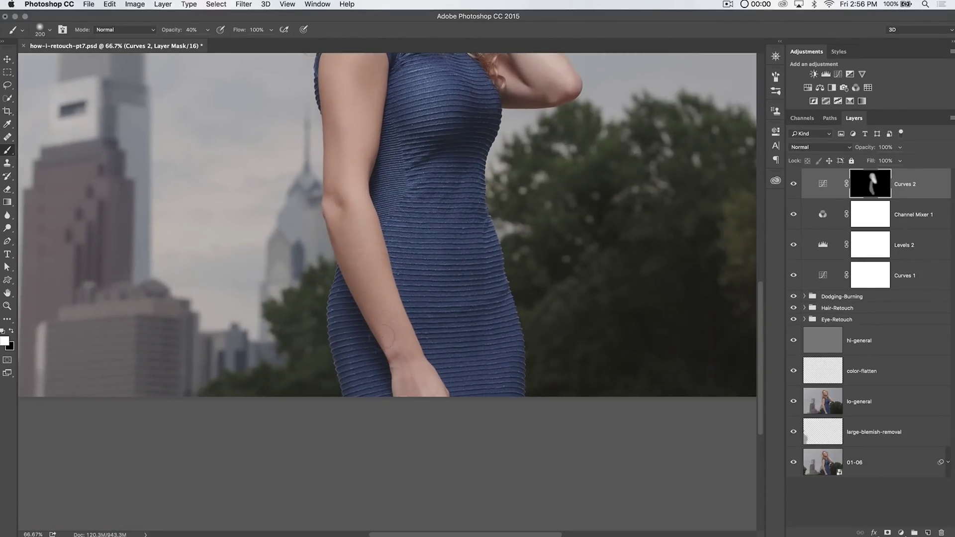
pyautogui.moveTo(374, 341)
pyautogui.mouseDown()
pyautogui.moveTo(353, 283)
pyautogui.moveTo(407, 87)
pyautogui.moveTo(433, 281)
pyautogui.mouseUp()
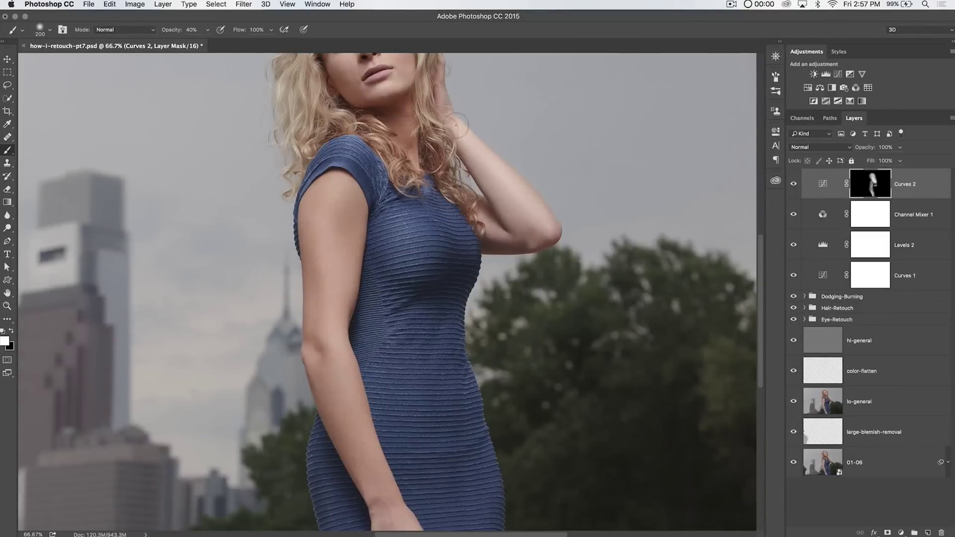
pyautogui.moveTo(460, 132); pyautogui.dragTo(535, 281)
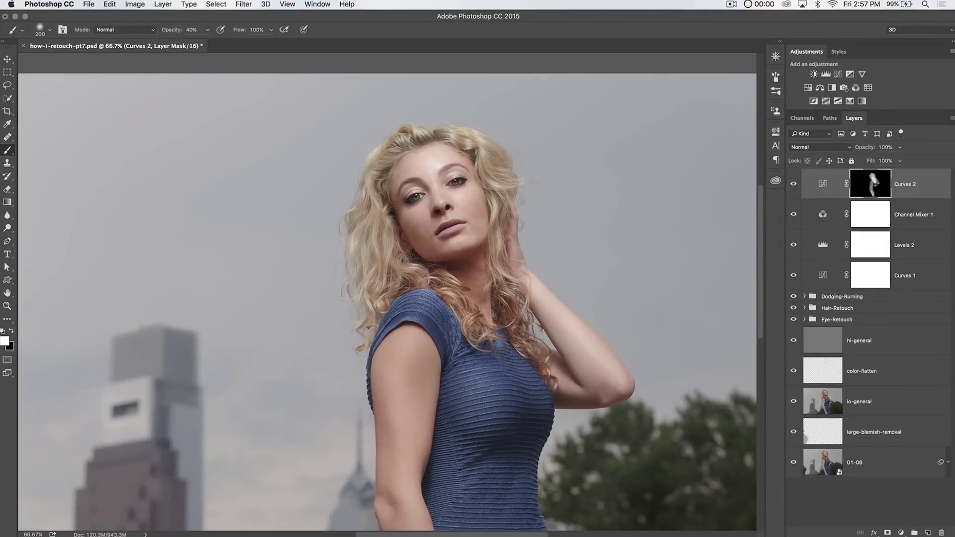
# Zoom out, enlarge the brush to 500 px, and compare Curves 2 on and off.
pyautogui.press('super+minus')
pyautogui.press('super+minus')
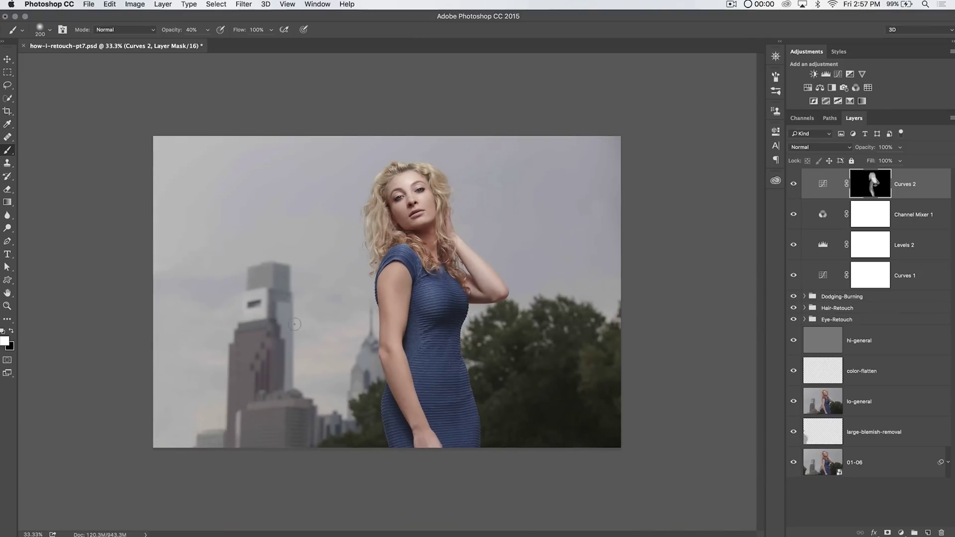
pyautogui.press(']')
pyautogui.press(']')
pyautogui.press(']')
pyautogui.press(']')
pyautogui.click(792, 185)
pyautogui.click(793, 184)
pyautogui.click(792, 185)
pyautogui.click(792, 185)
pyautogui.click(790, 187)
pyautogui.press('super+j')
pyautogui.press('super+j')
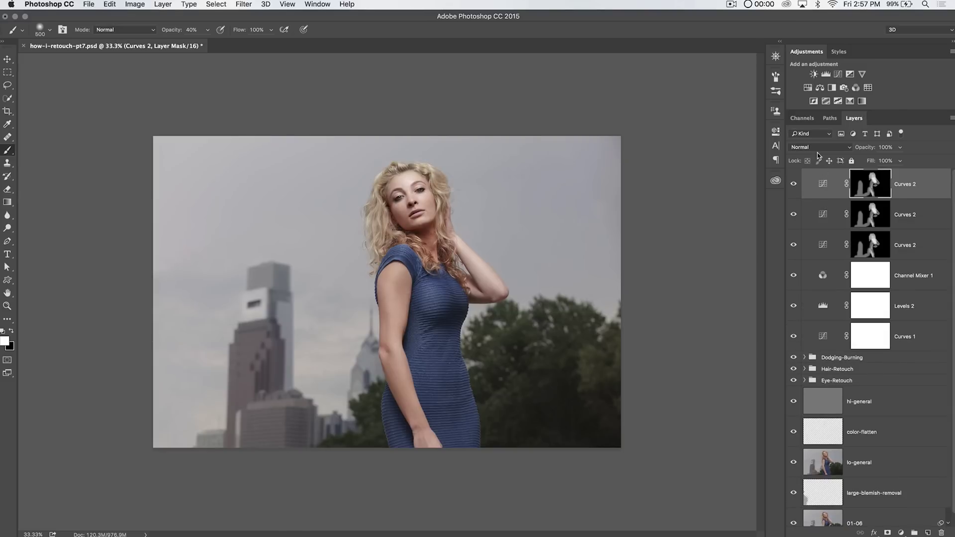
pyautogui.press('alt+super+z')
pyautogui.press('alt+super+z')
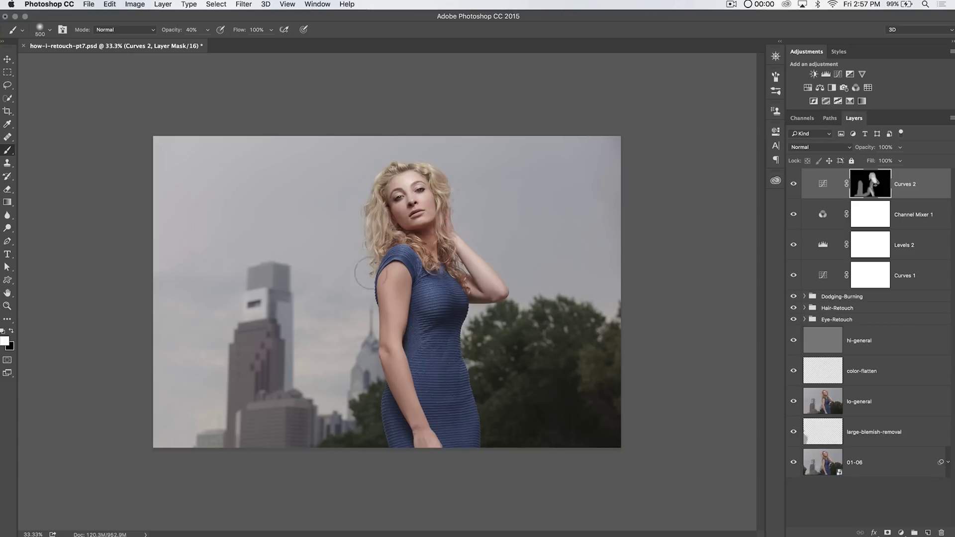
pyautogui.click(8, 60)
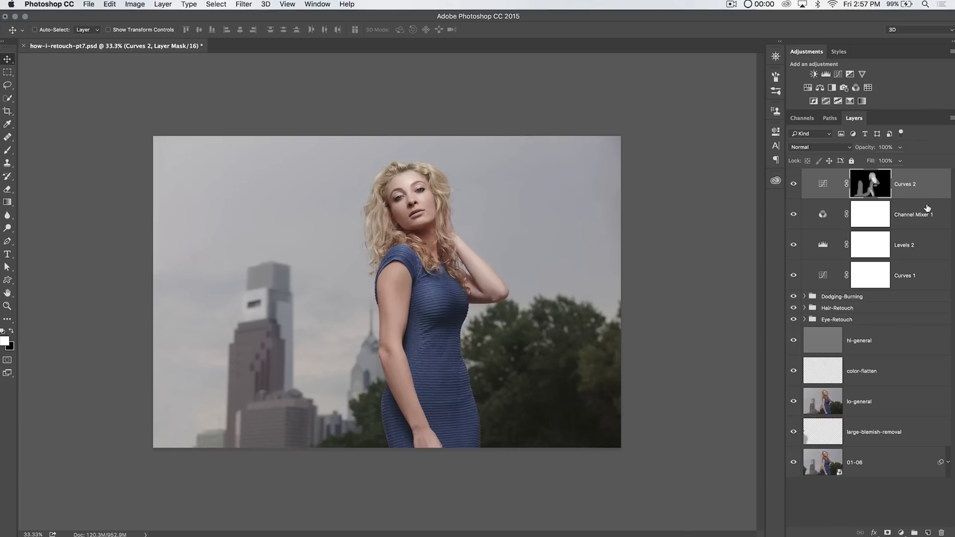
# Add a Brightness/Contrast layer with Contrast at -50.
pyautogui.click(814, 74)
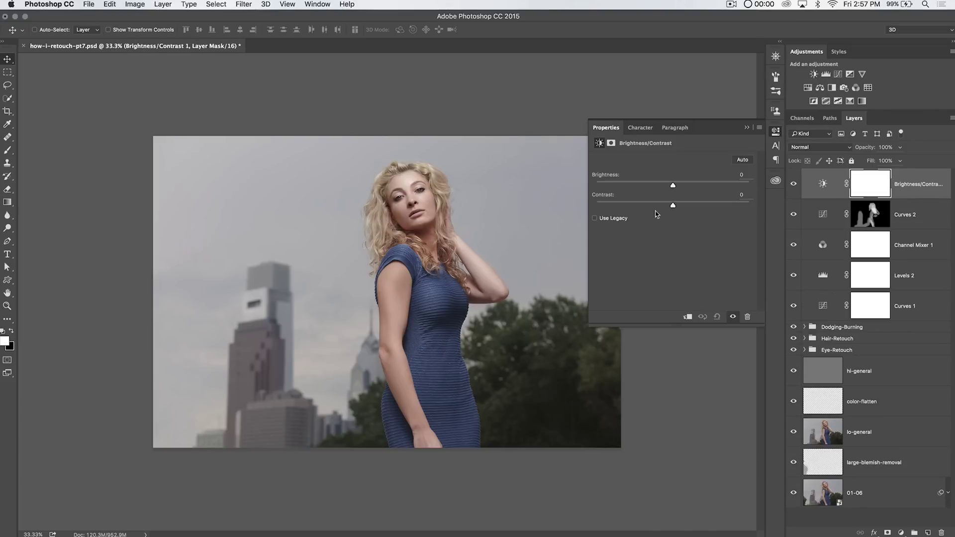
pyautogui.moveTo(656, 207); pyautogui.dragTo(590, 215)
pyautogui.click(776, 131)
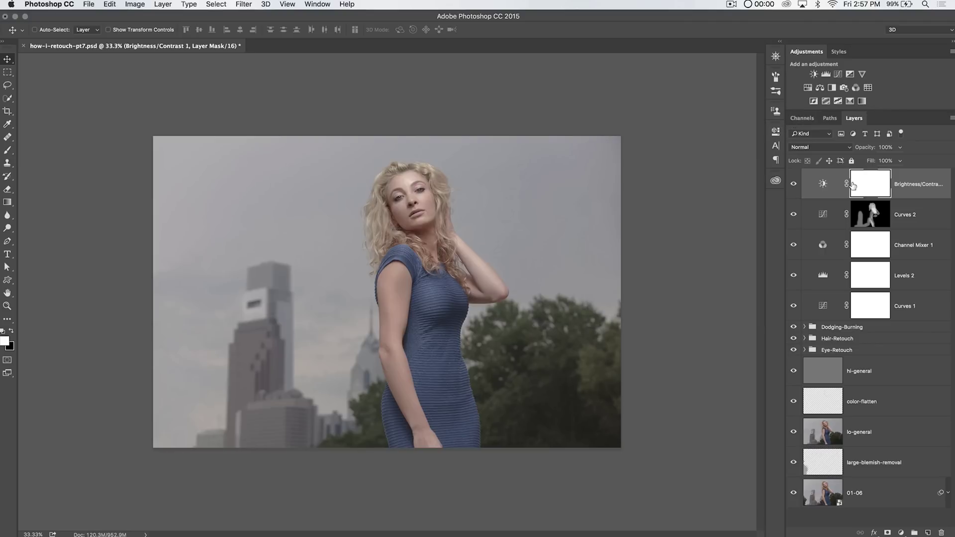
# Stamp all visible layers into Layer 1, desaturate it, and blend it in Soft Light.
pyautogui.press('super+shift+alt+e')
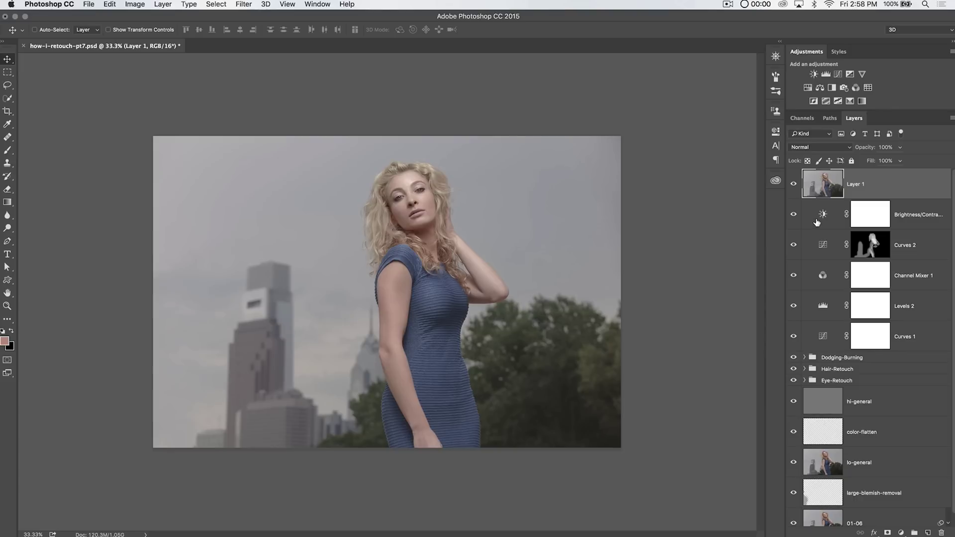
pyautogui.press('super+shift+u')
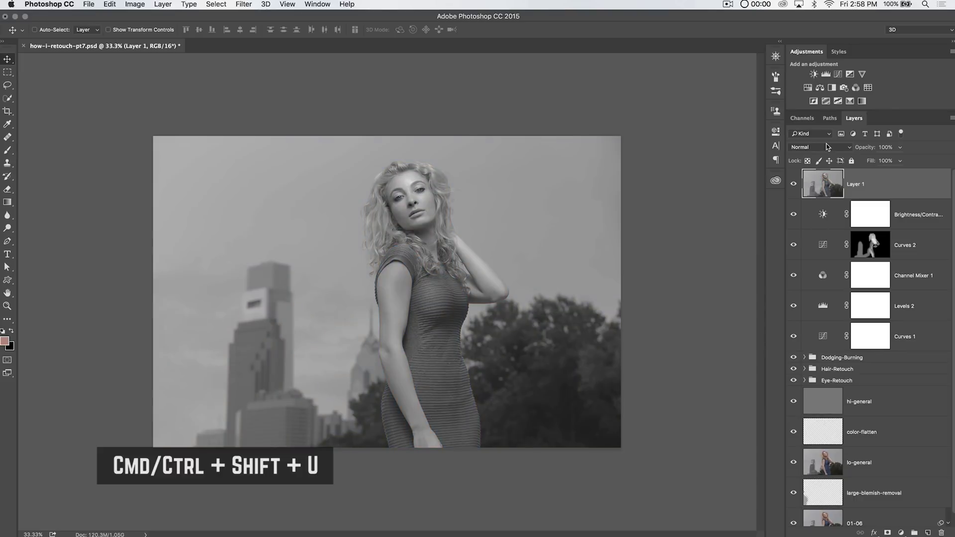
pyautogui.click(825, 145)
pyautogui.click(818, 264)
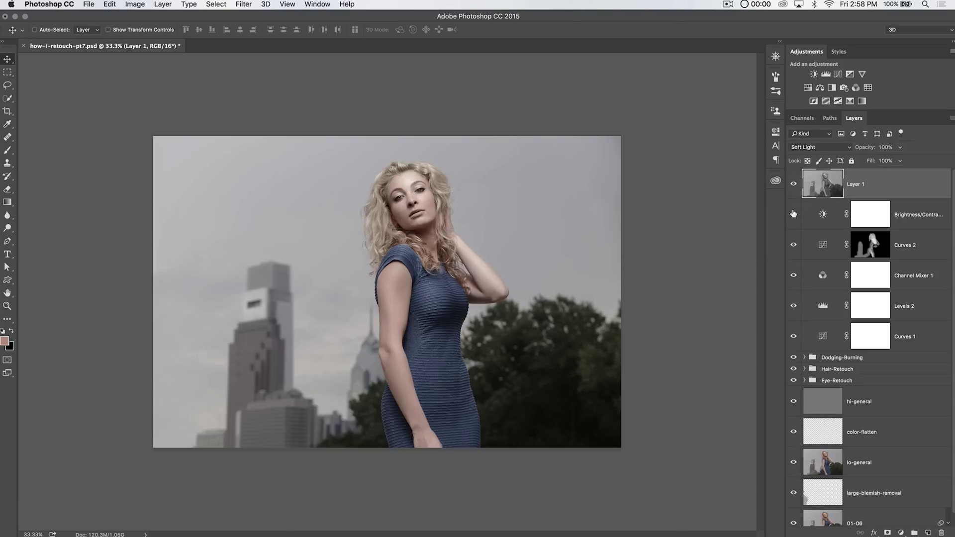
# Compare the top layers on and off, reselect Layer 1, and revert its Soft Light blend.
pyautogui.moveTo(793, 214)
pyautogui.mouseDown()
pyautogui.moveTo(793, 185)
pyautogui.moveTo(794, 215)
pyautogui.mouseUp()
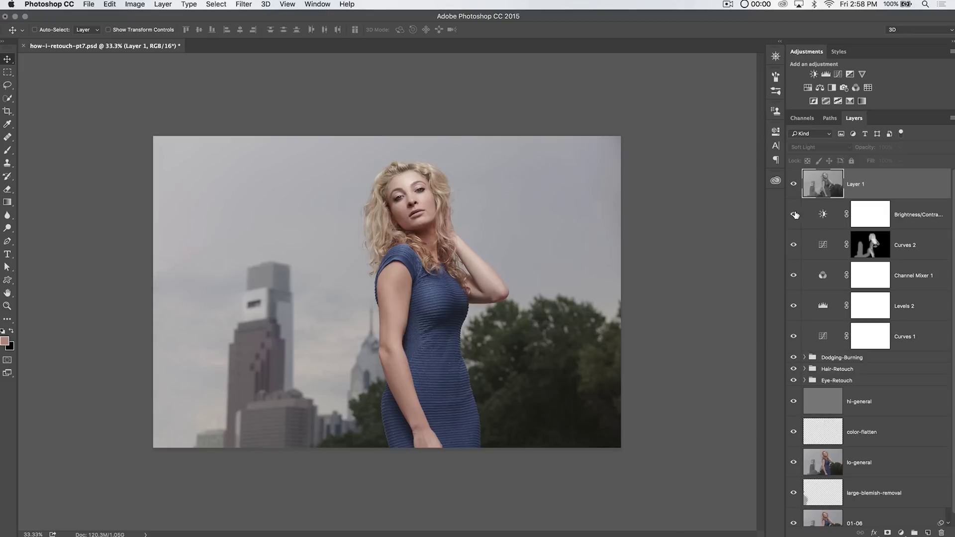
pyautogui.click(820, 222)
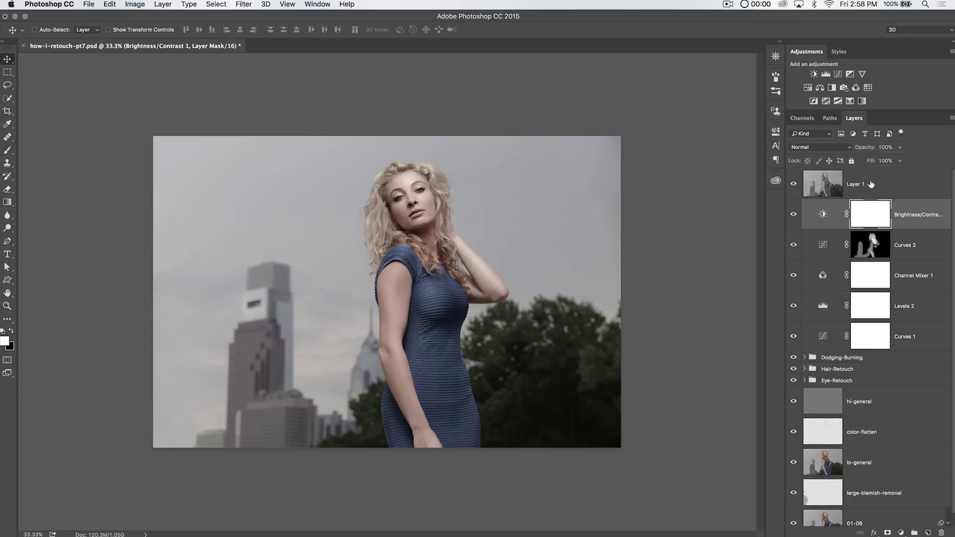
pyautogui.click(909, 192)
pyautogui.click(910, 211)
pyautogui.click(905, 185)
pyautogui.click(910, 214)
pyautogui.click(898, 185)
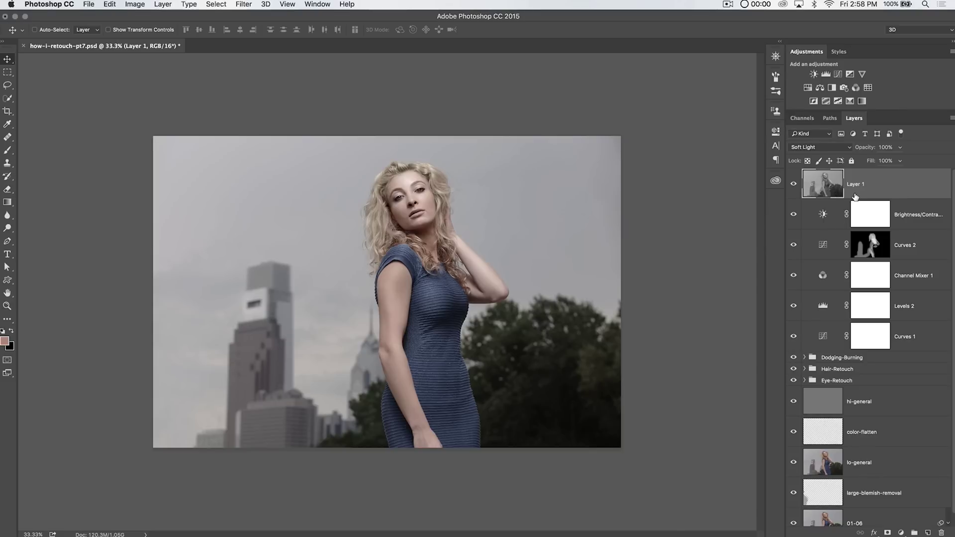
pyautogui.hotkey('alt', 'shift', 'n')
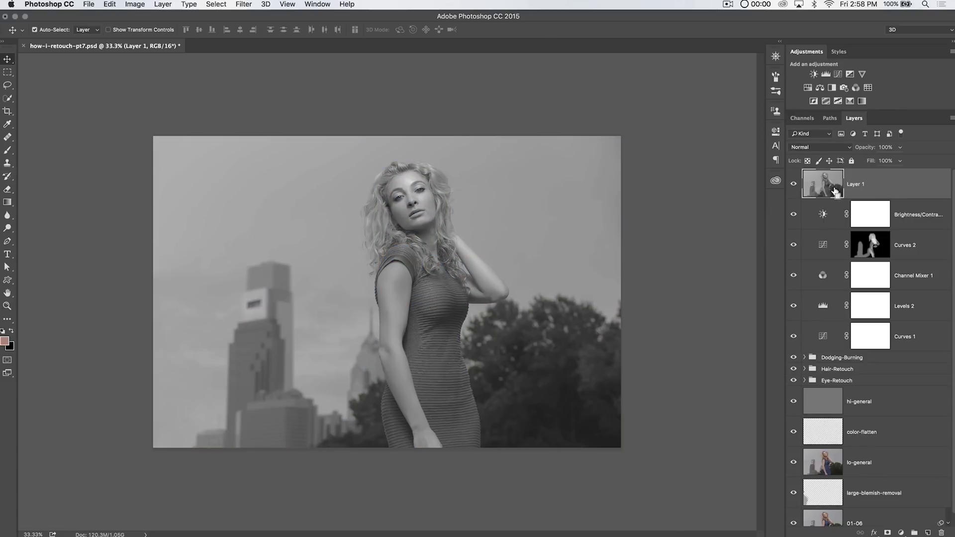
# Restore Layer 1's colour and blend it in Multiply, comparing against Brightness/Contrast.
pyautogui.press('super+z')
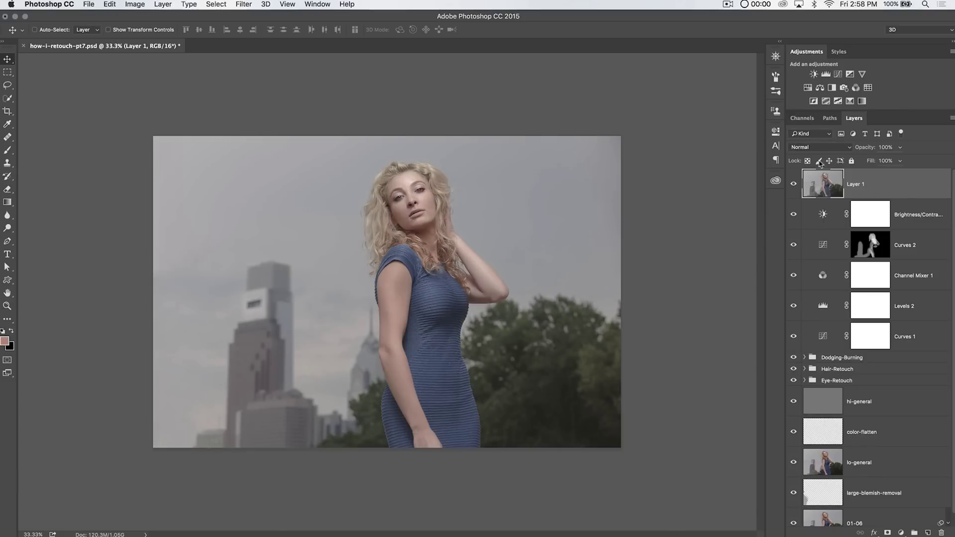
pyautogui.click(815, 148)
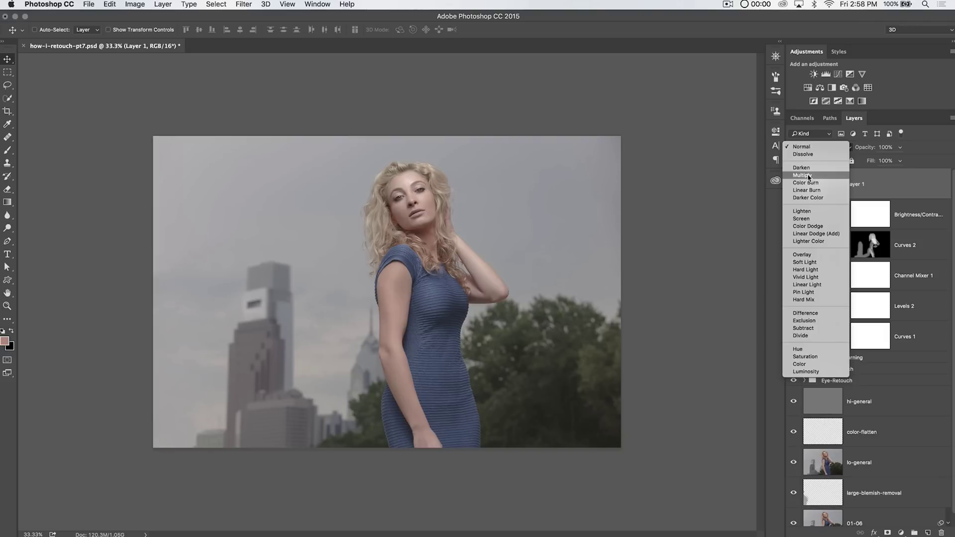
pyautogui.click(808, 175)
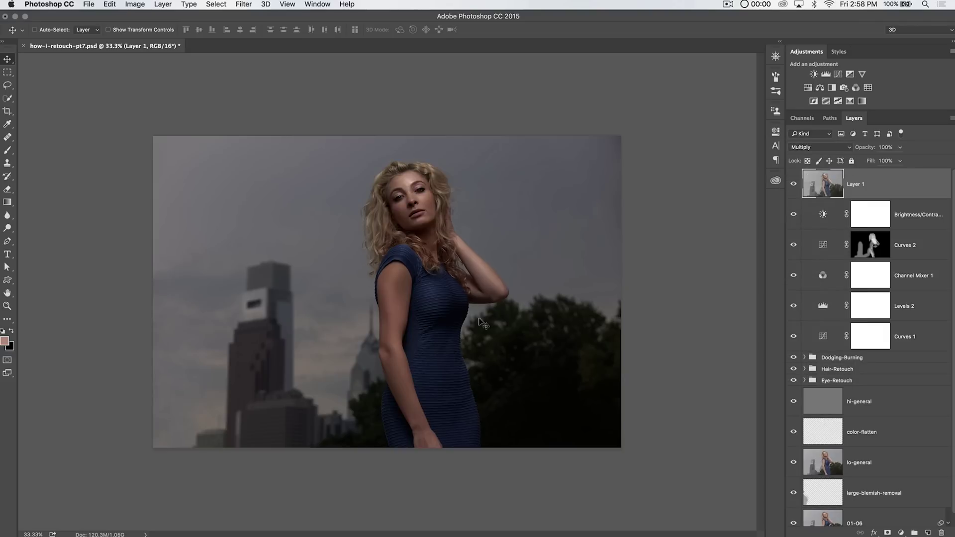
pyautogui.click(794, 215)
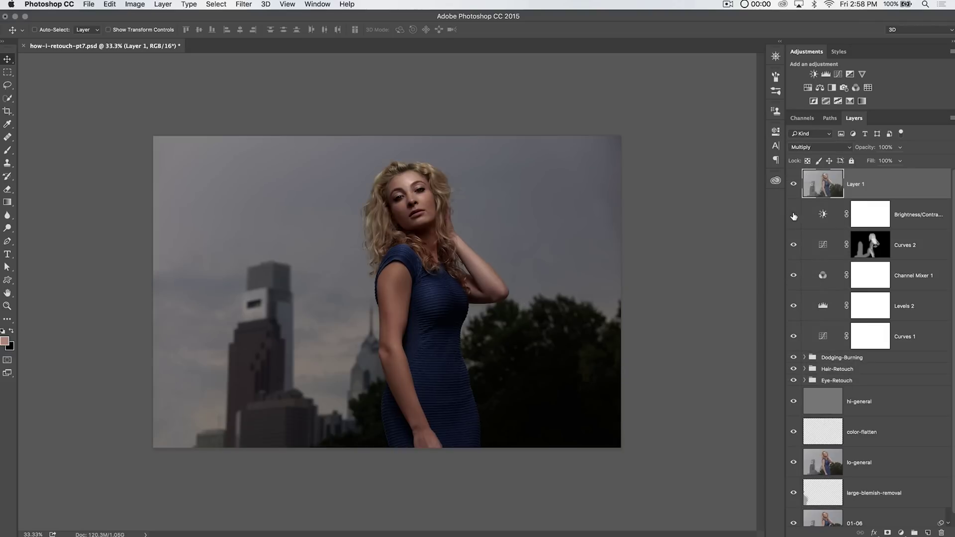
pyautogui.click(794, 215)
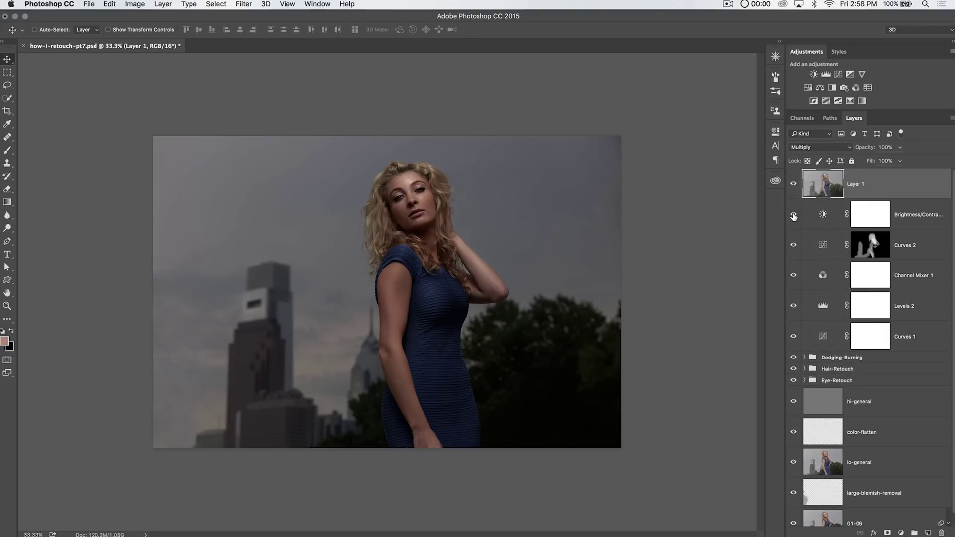
pyautogui.click(822, 220)
pyautogui.click(860, 184)
# Add a Levels 3 layer and rename Layer 1 to 'Multi'.
pyautogui.click(826, 75)
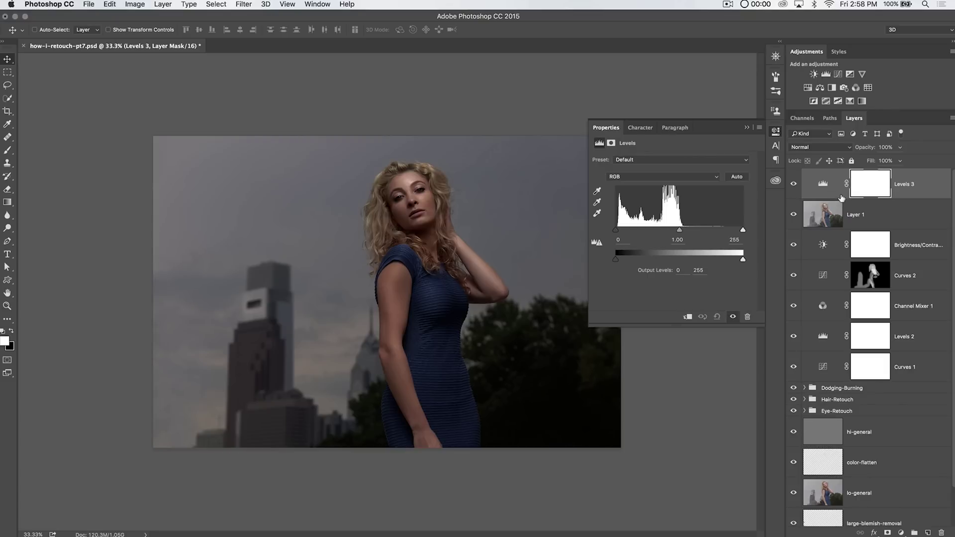
pyautogui.click(841, 216)
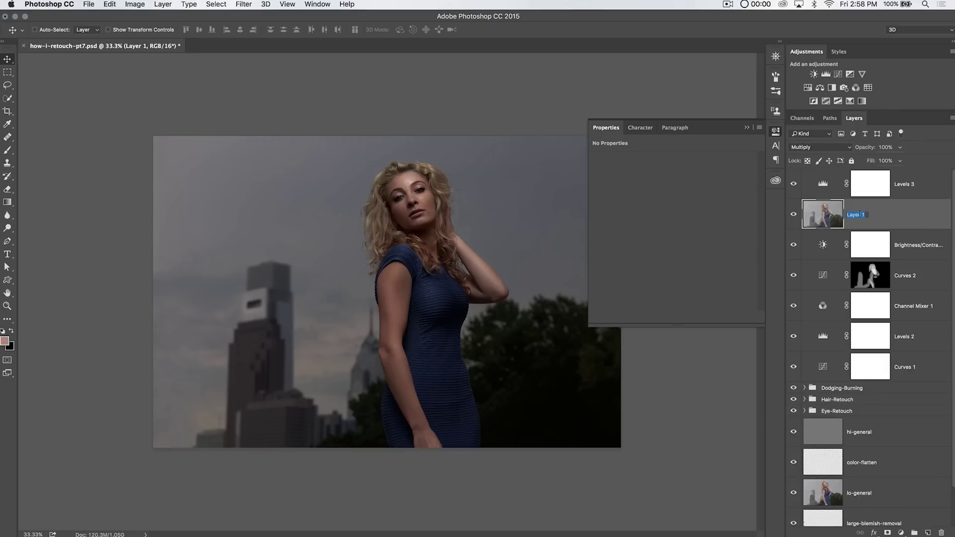
pyautogui.write('Multi')
pyautogui.press('Return')
# Clip Levels 3 to Multi, with midtones at 2.10 and output black raised to about 36.
pyautogui.click(911, 191)
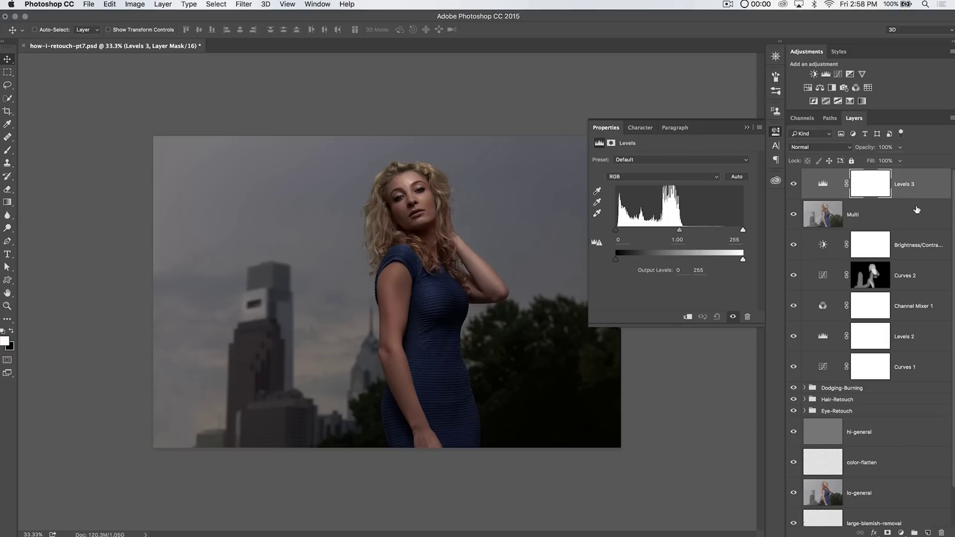
pyautogui.keyDown('alt'); pyautogui.click(910, 196); pyautogui.keyUp('alt')
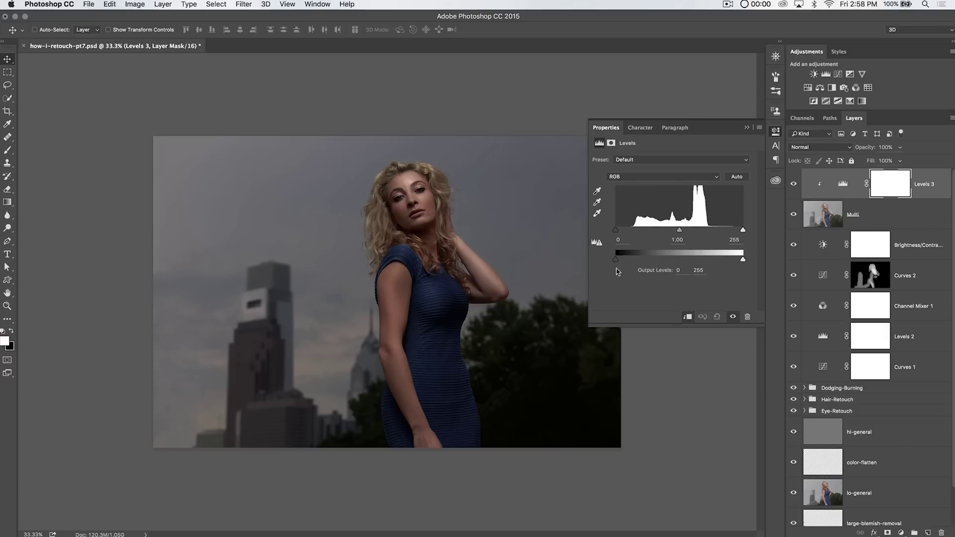
pyautogui.moveTo(681, 232); pyautogui.dragTo(646, 237)
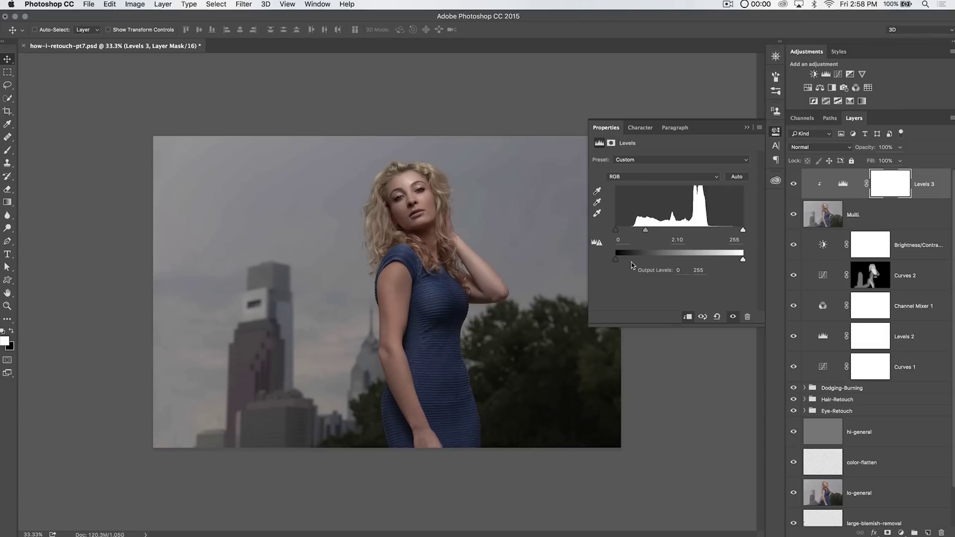
pyautogui.moveTo(619, 263); pyautogui.dragTo(634, 263)
pyautogui.click(775, 132)
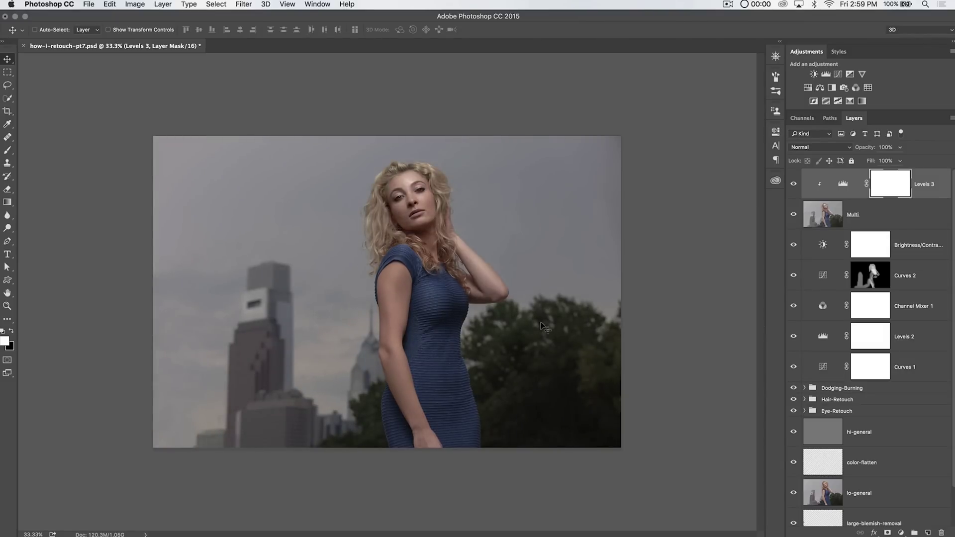
pyautogui.click(827, 217)
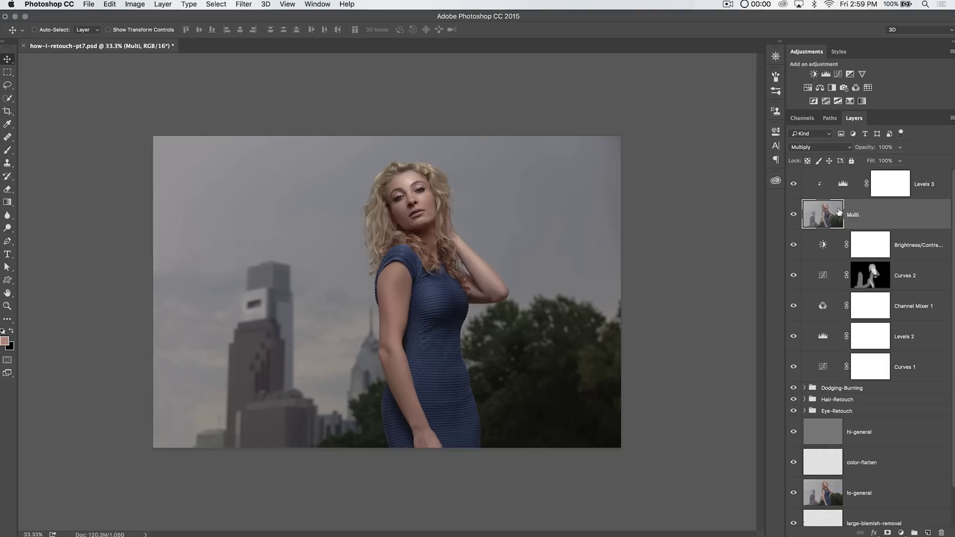
pyautogui.click(843, 190)
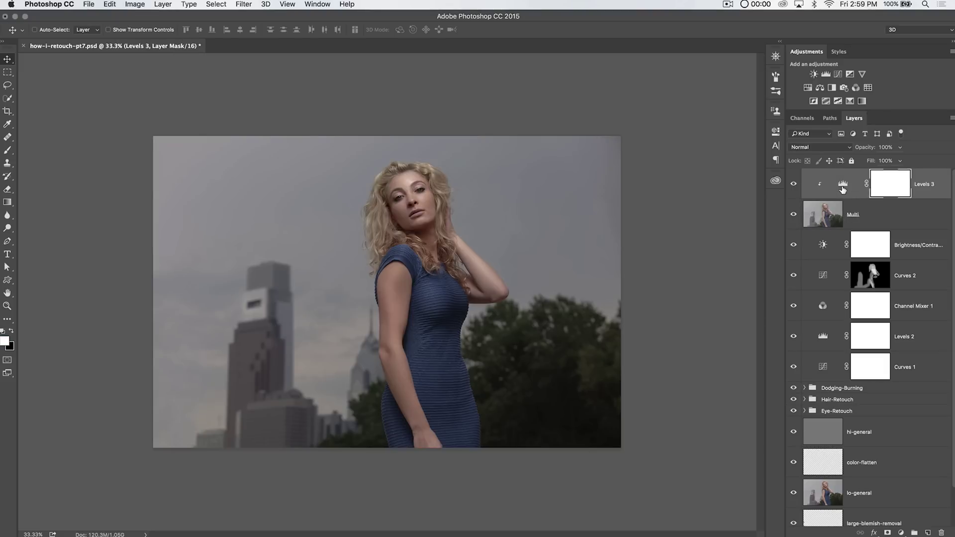
# Add a default Black & White adjustment clipped to Levels 3, turning the Multi layer monochrome.
pyautogui.click(831, 88)
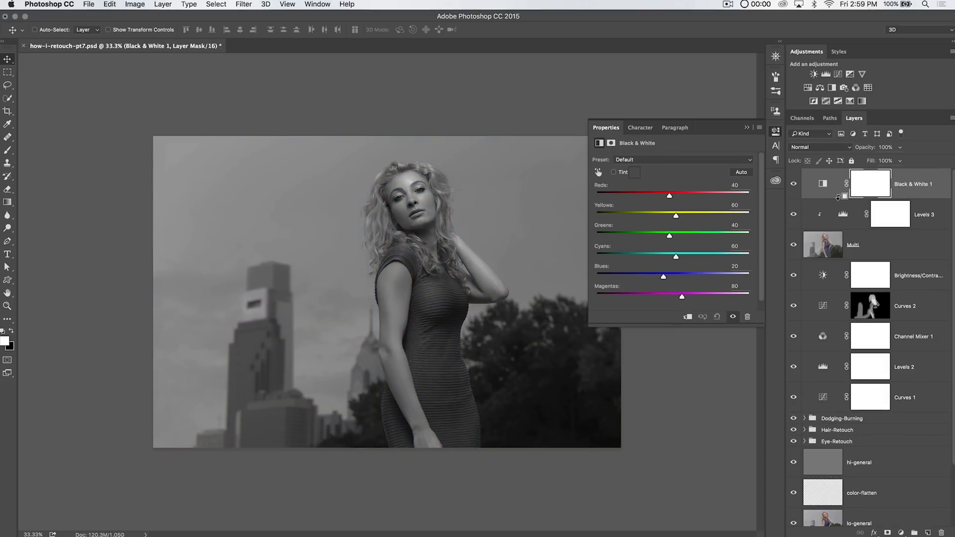
pyautogui.keyDown('alt'); pyautogui.click(839, 199); pyautogui.keyUp('alt')
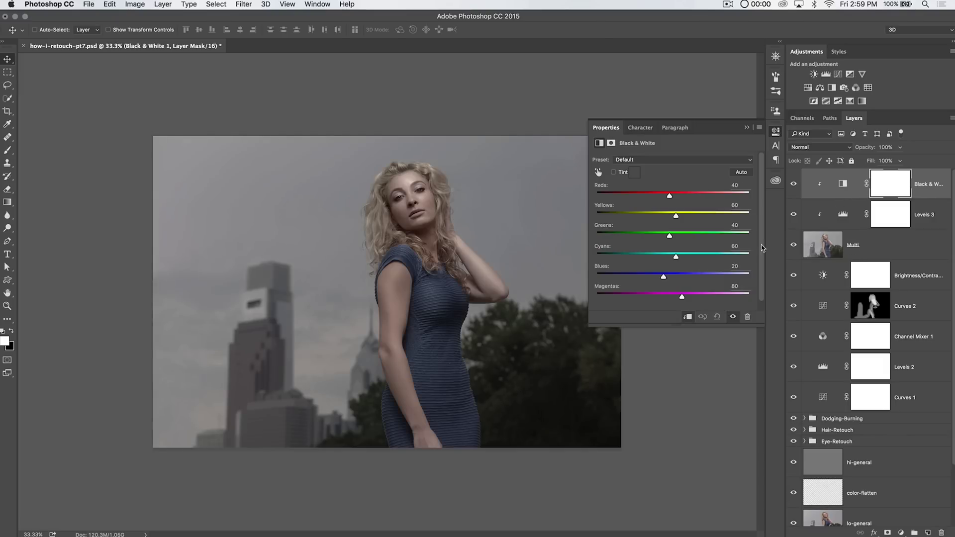
pyautogui.click(774, 132)
# Toggle the Black & White and Brightness/Contrast layers off and on to compare the effect.
pyautogui.click(794, 184)
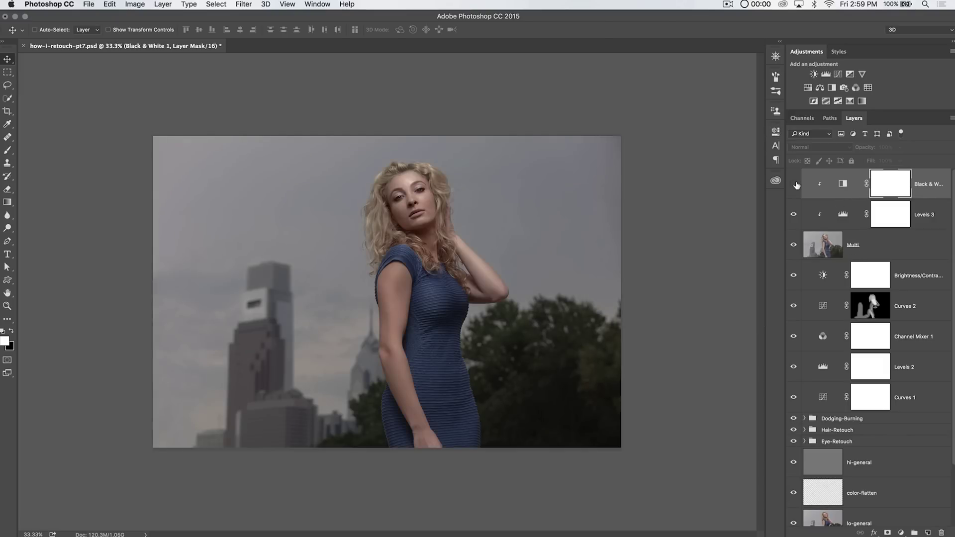
pyautogui.click(794, 184)
pyautogui.click(794, 275)
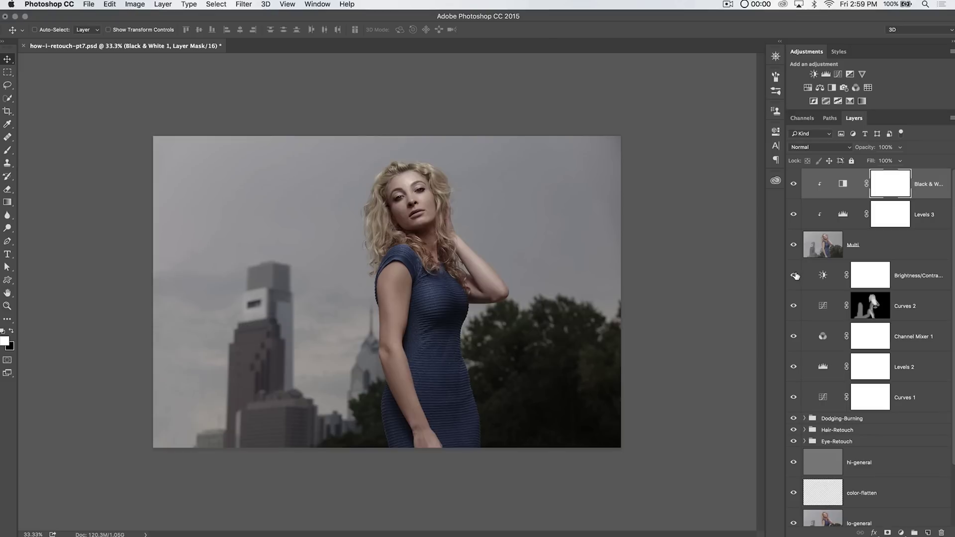
pyautogui.click(794, 275)
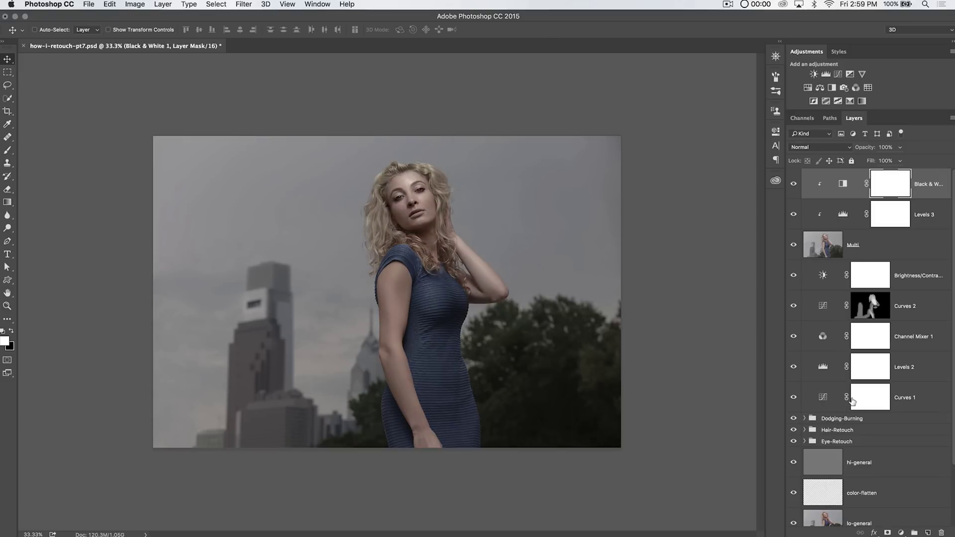